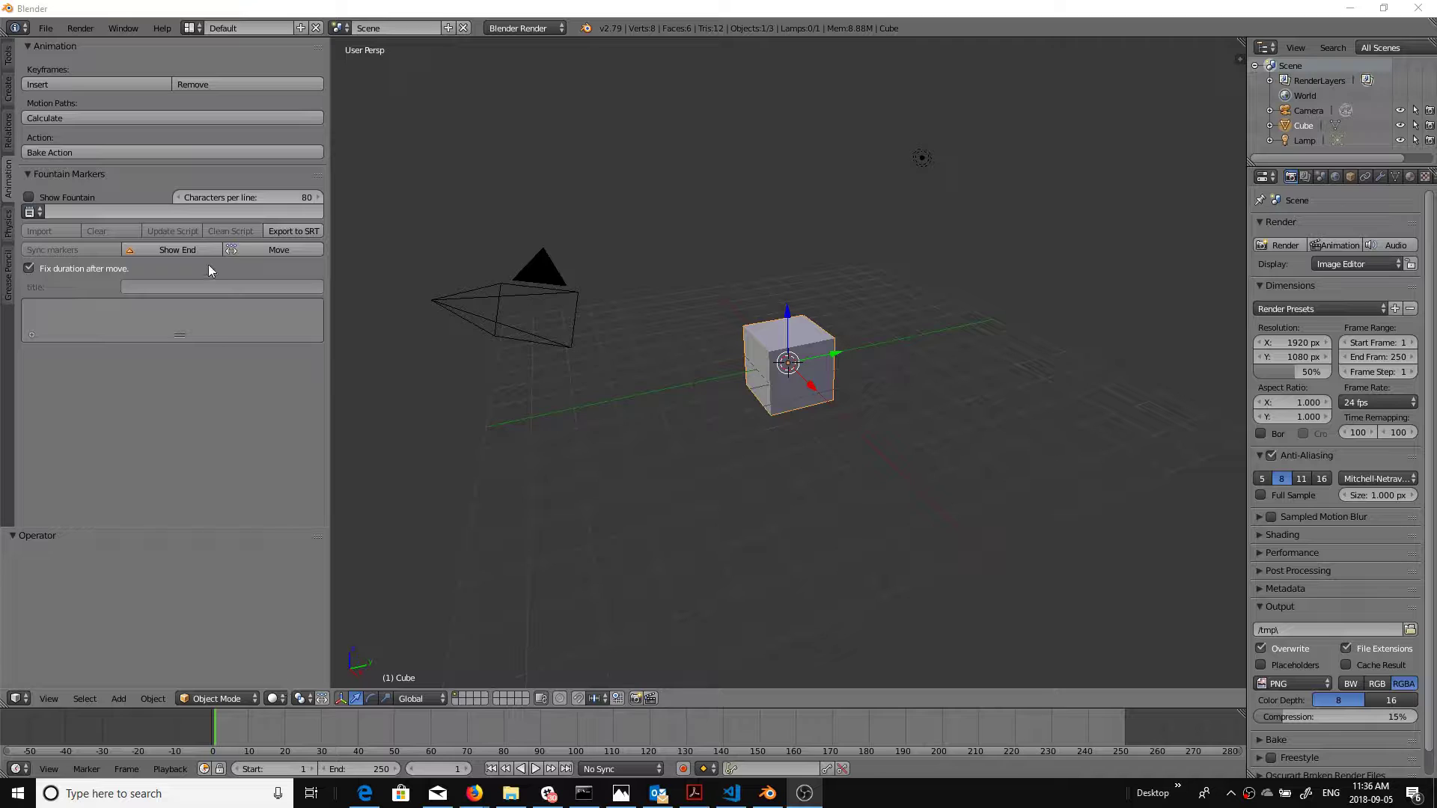
# Switch to the Video Editing layout and add Voice.mp3 from the Tutorial folder to sequencer channel 1 at frame 1
pyautogui.click(191, 28)
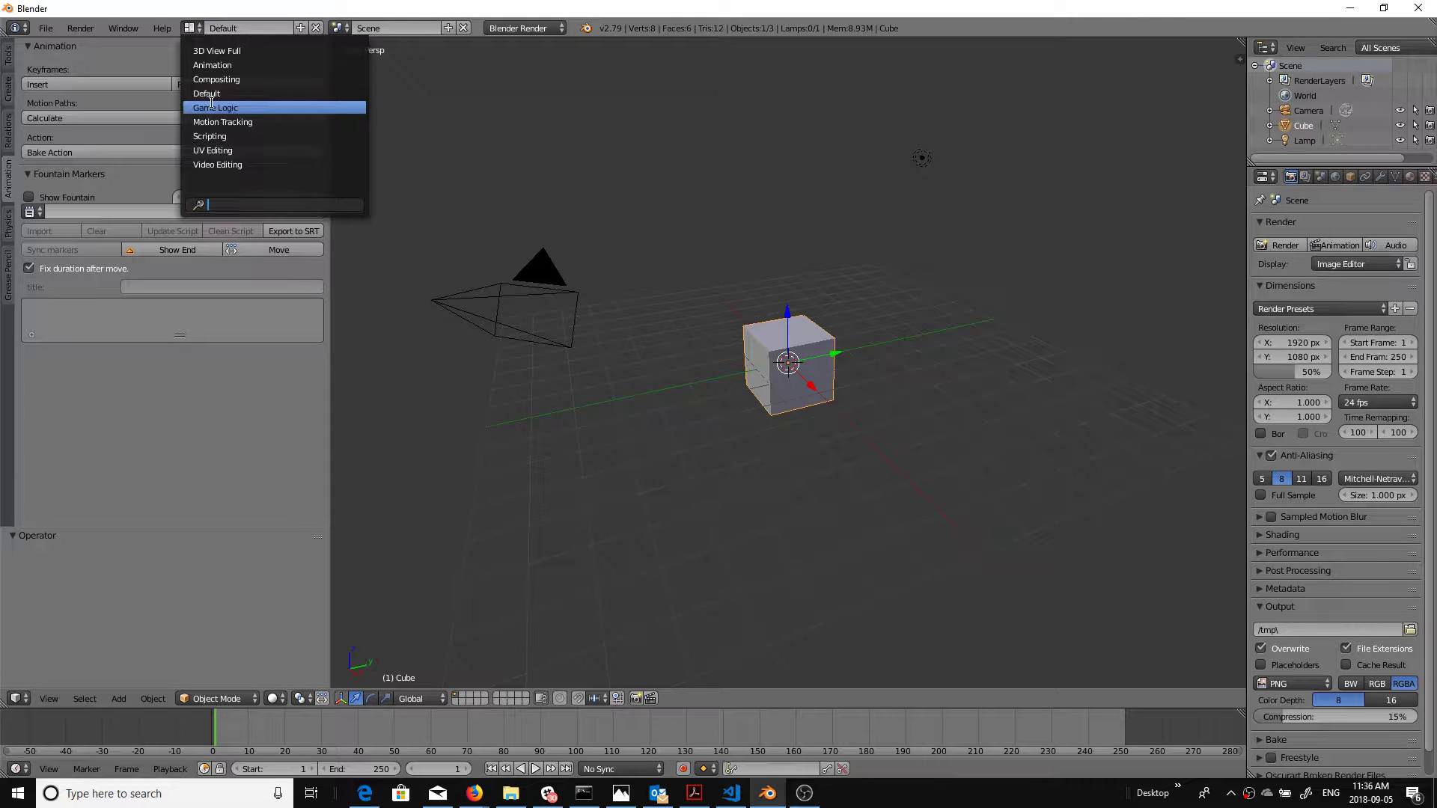
pyautogui.click(211, 165)
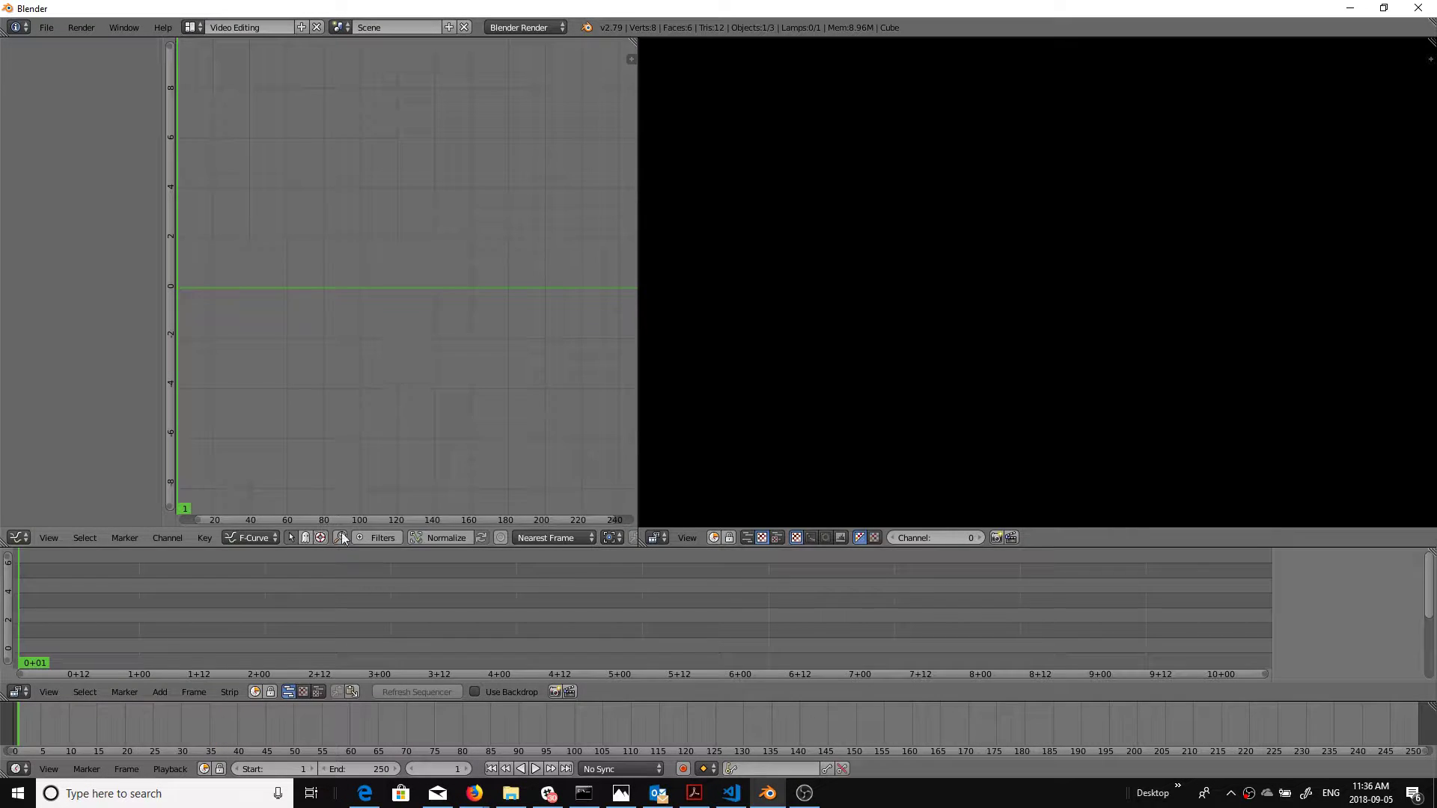
pyautogui.click(511, 795)
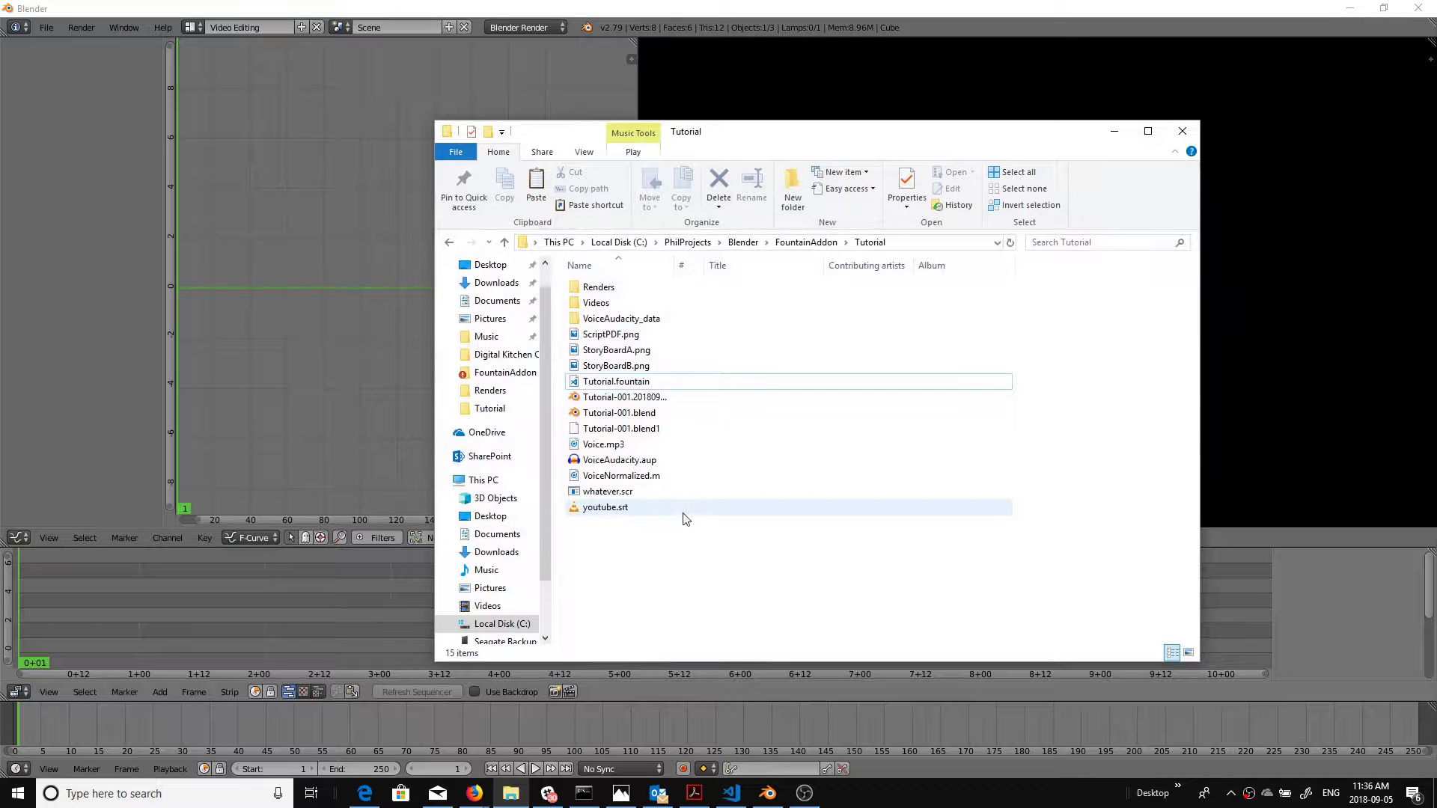
pyautogui.click(599, 446)
pyautogui.moveTo(408, 556); pyautogui.dragTo(243, 641)
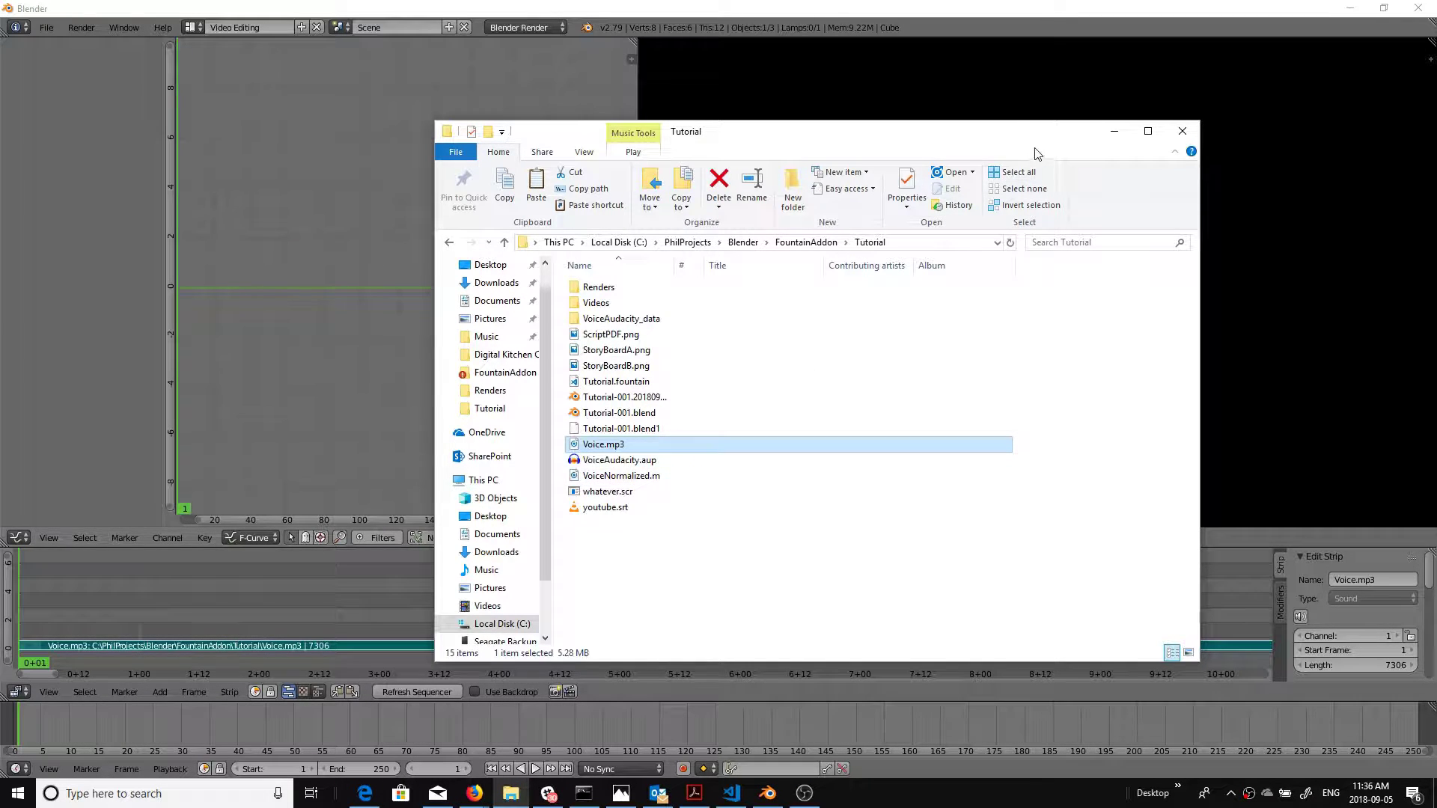
pyautogui.click(1023, 112)
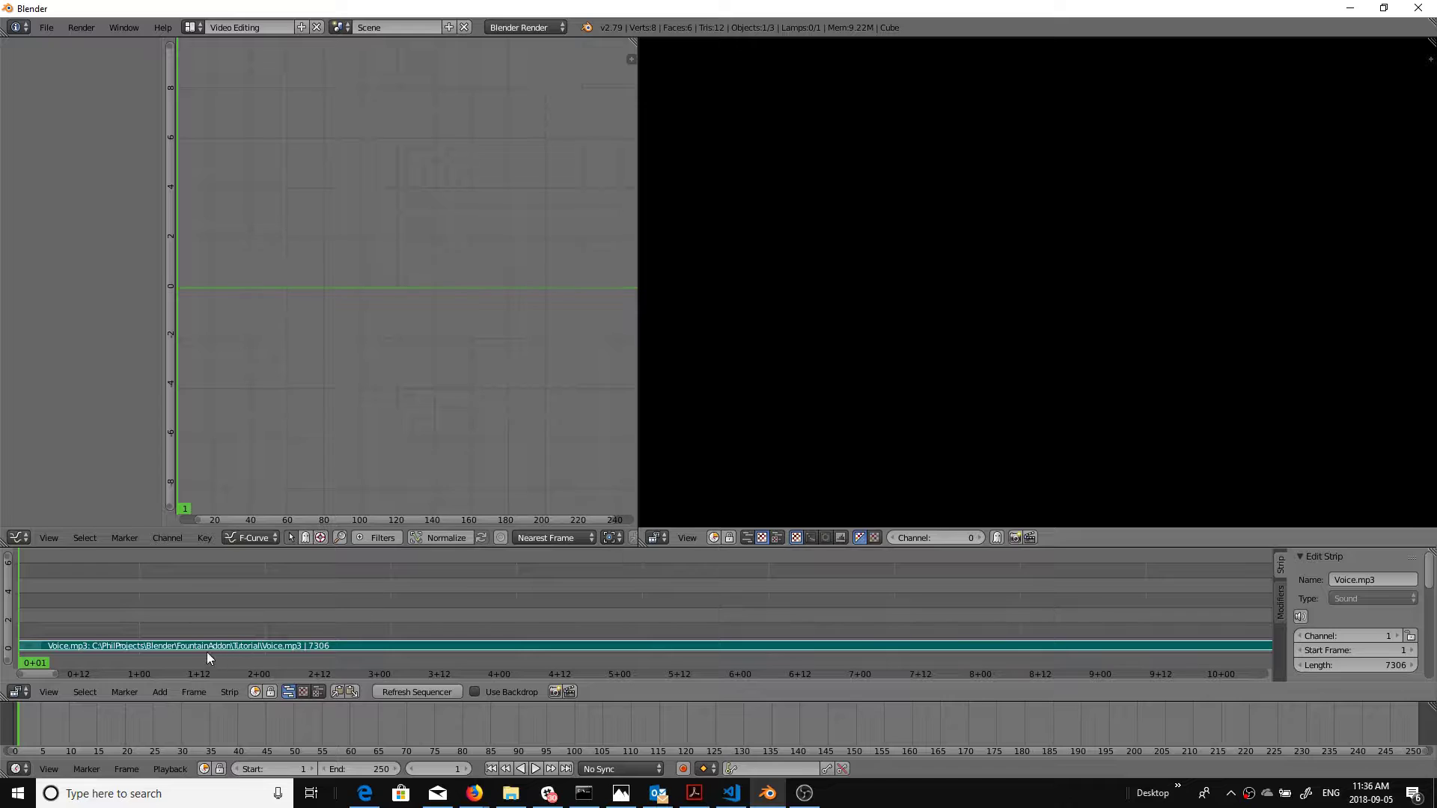
# Enable waveform drawing on the Voice.mp3 strip in the sequencer
pyautogui.scroll(-8, 1324, 604)
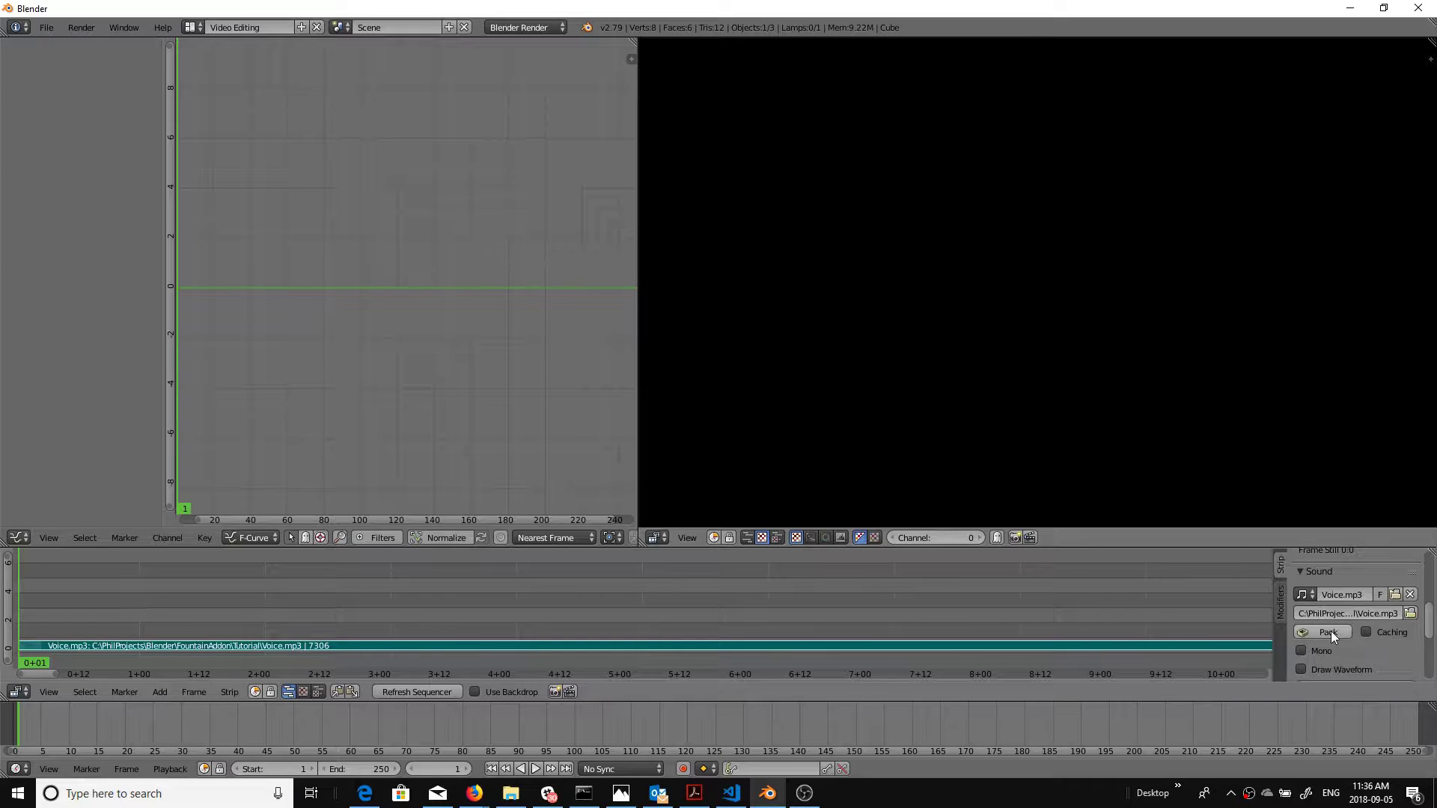
pyautogui.click(1301, 640)
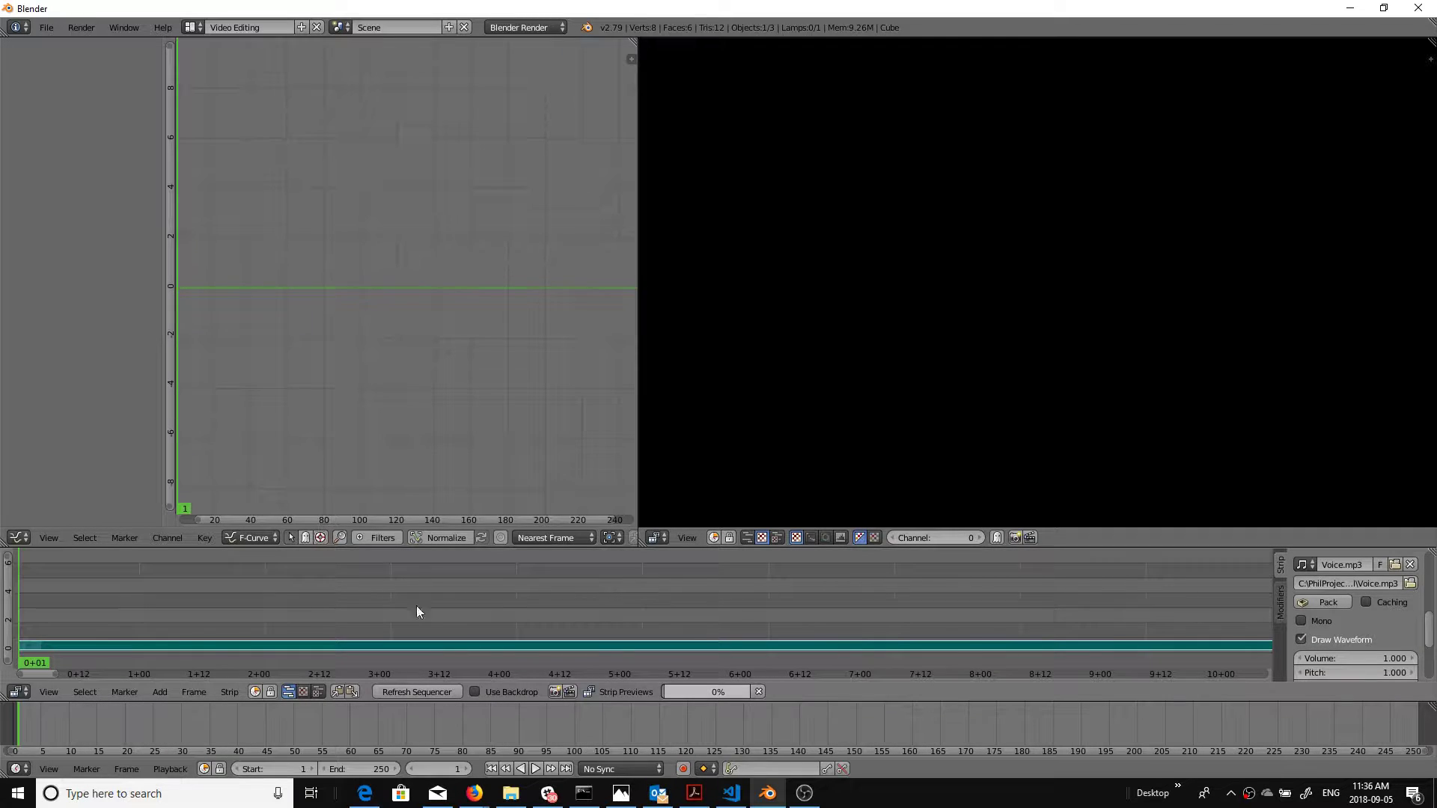
pyautogui.scroll(-2, 173, 627)
pyautogui.scroll(1, 176, 626)
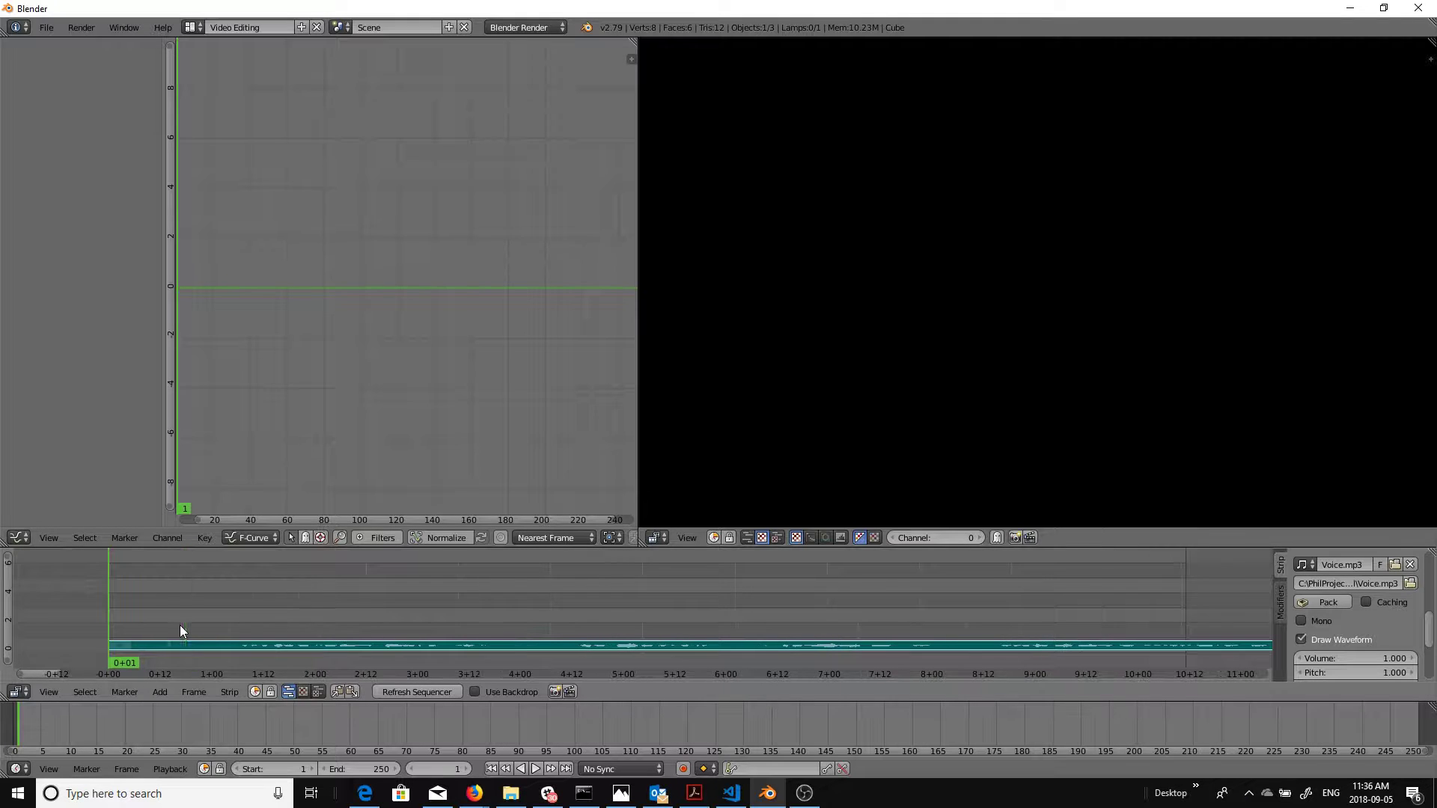
# Change the video preview area to a Text Editor and load Tutorial.fountain from the Tutorial folder into it
pyautogui.click(658, 537)
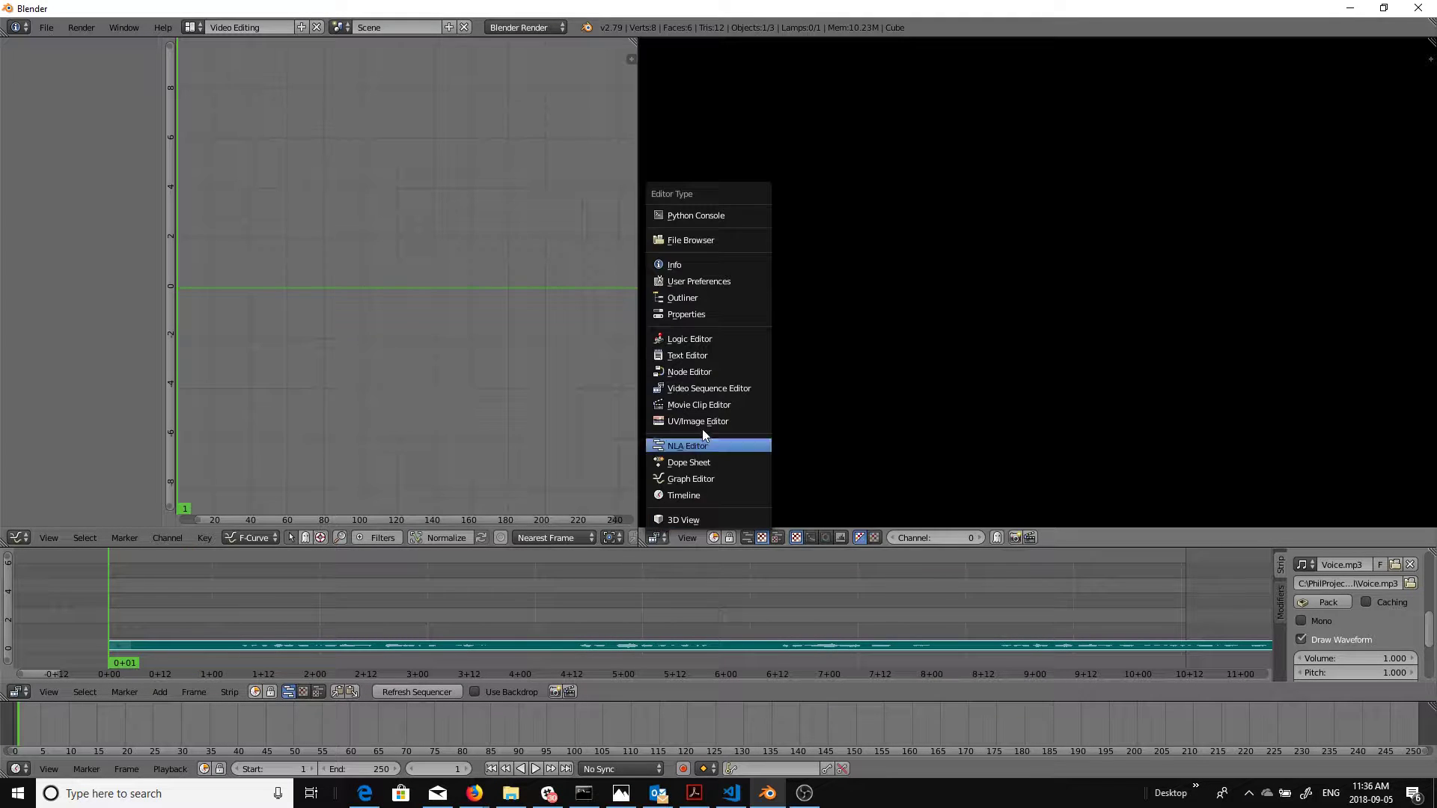
pyautogui.click(687, 356)
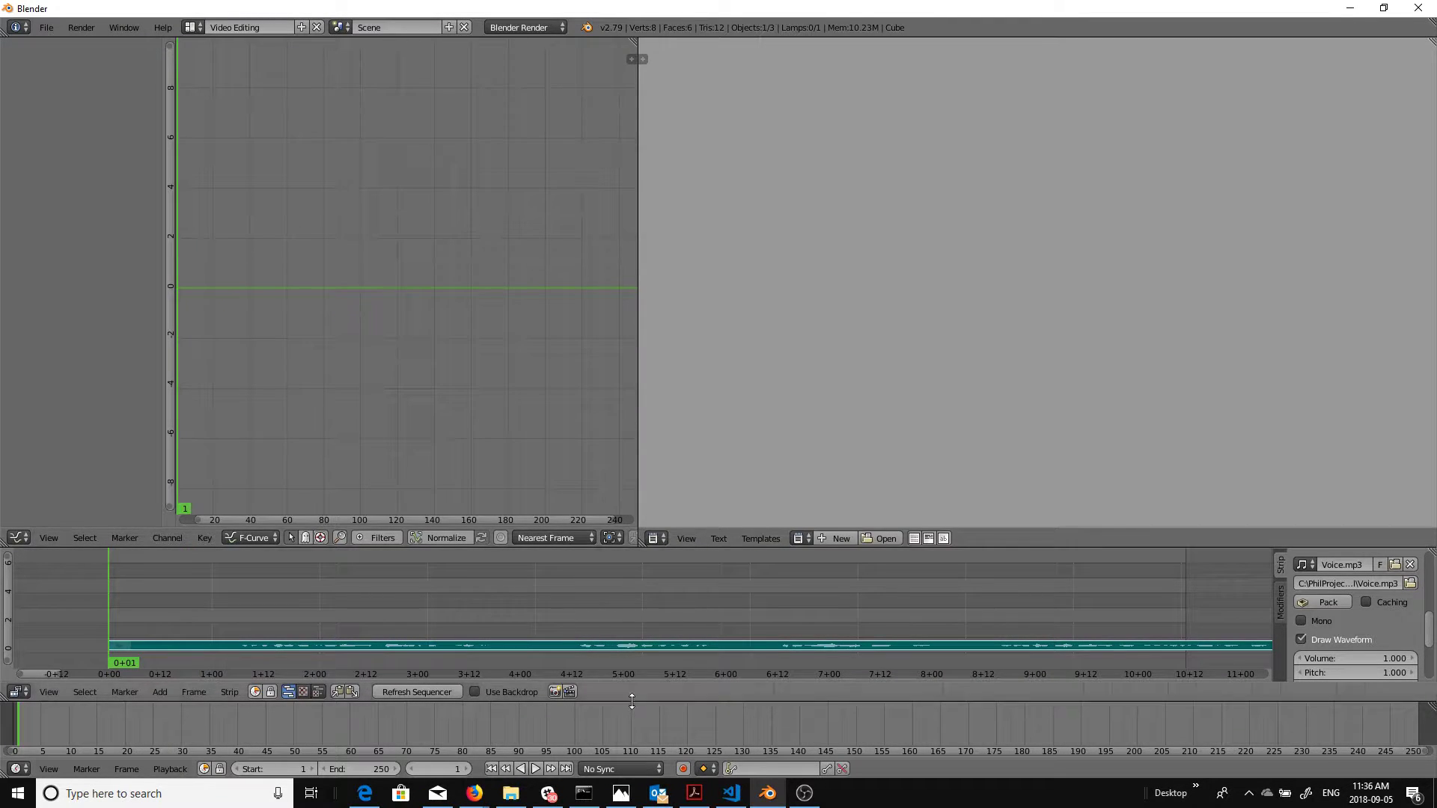
pyautogui.click(510, 793)
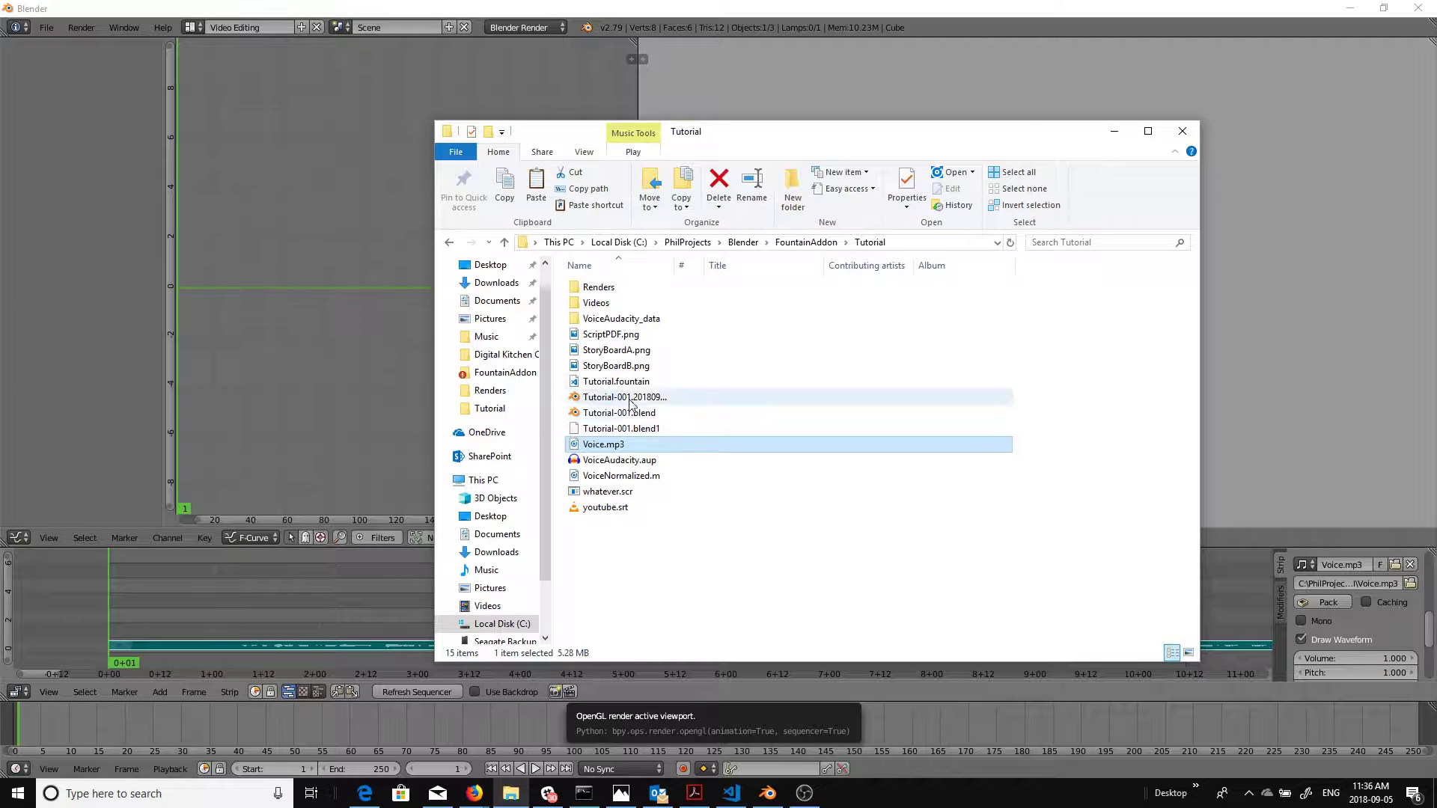
pyautogui.moveTo(621, 383); pyautogui.dragTo(1311, 325)
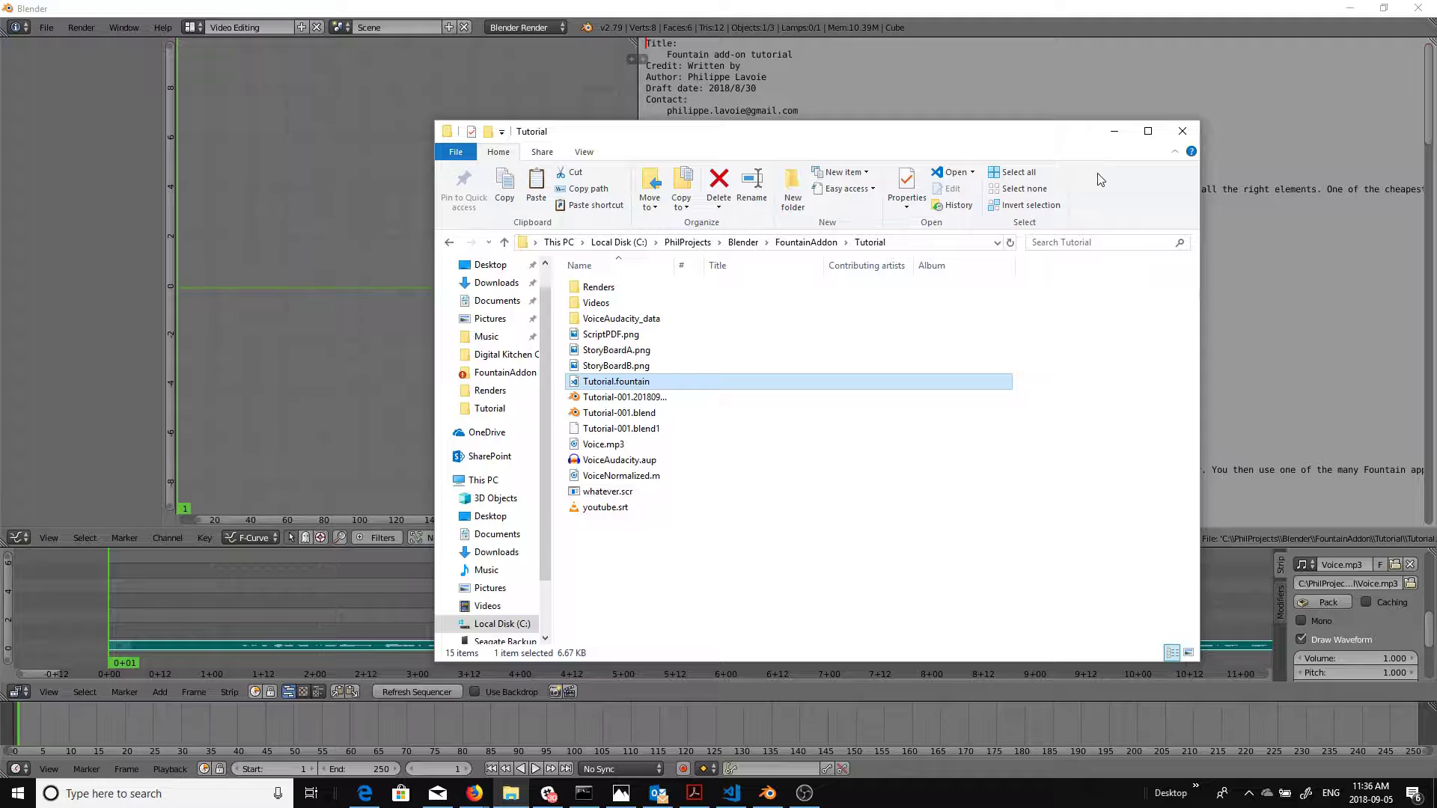
pyautogui.click(1114, 131)
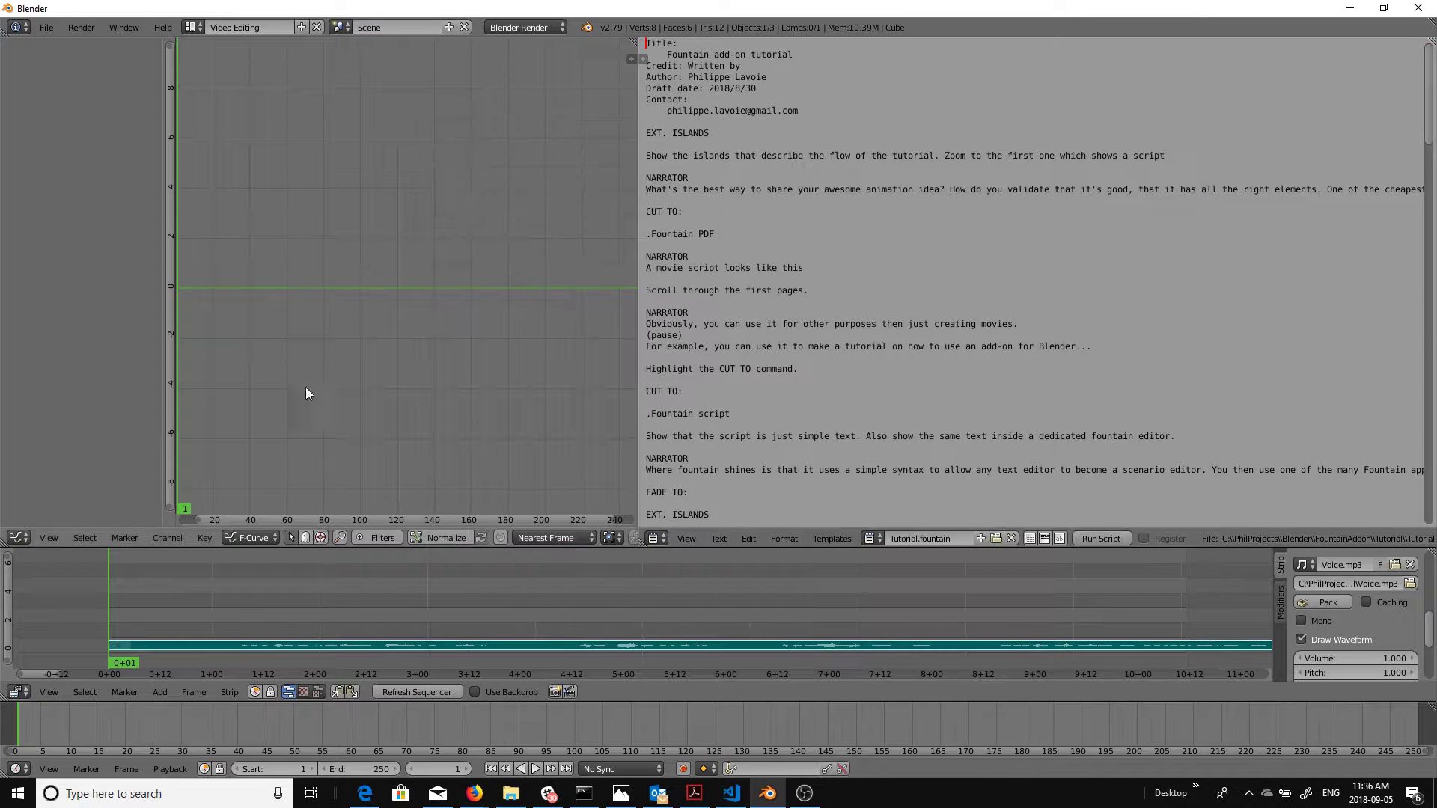
# Change the Graph Editor area to a 3D View and show its Animation tools in a widened tool shelf
pyautogui.click(18, 538)
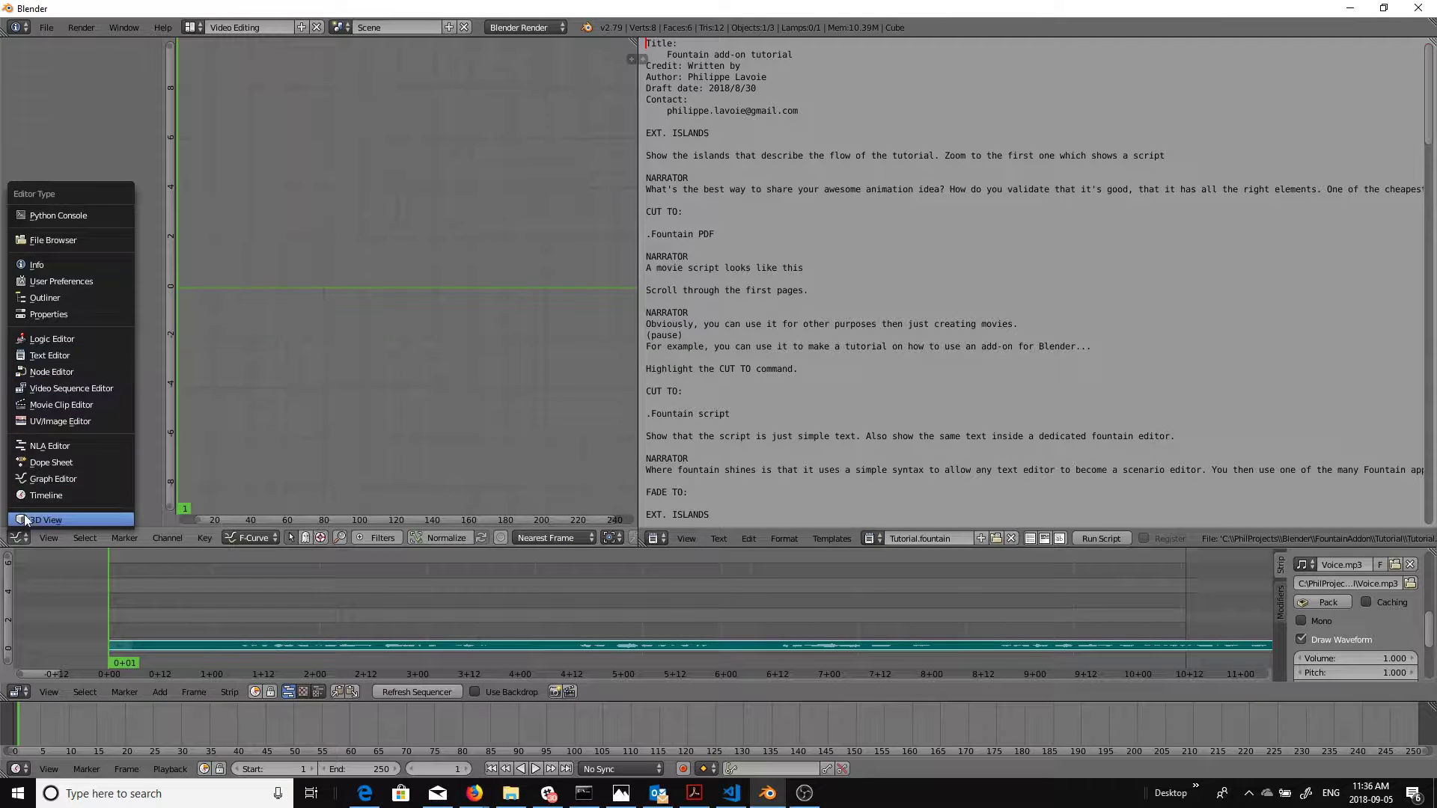
pyautogui.click(42, 519)
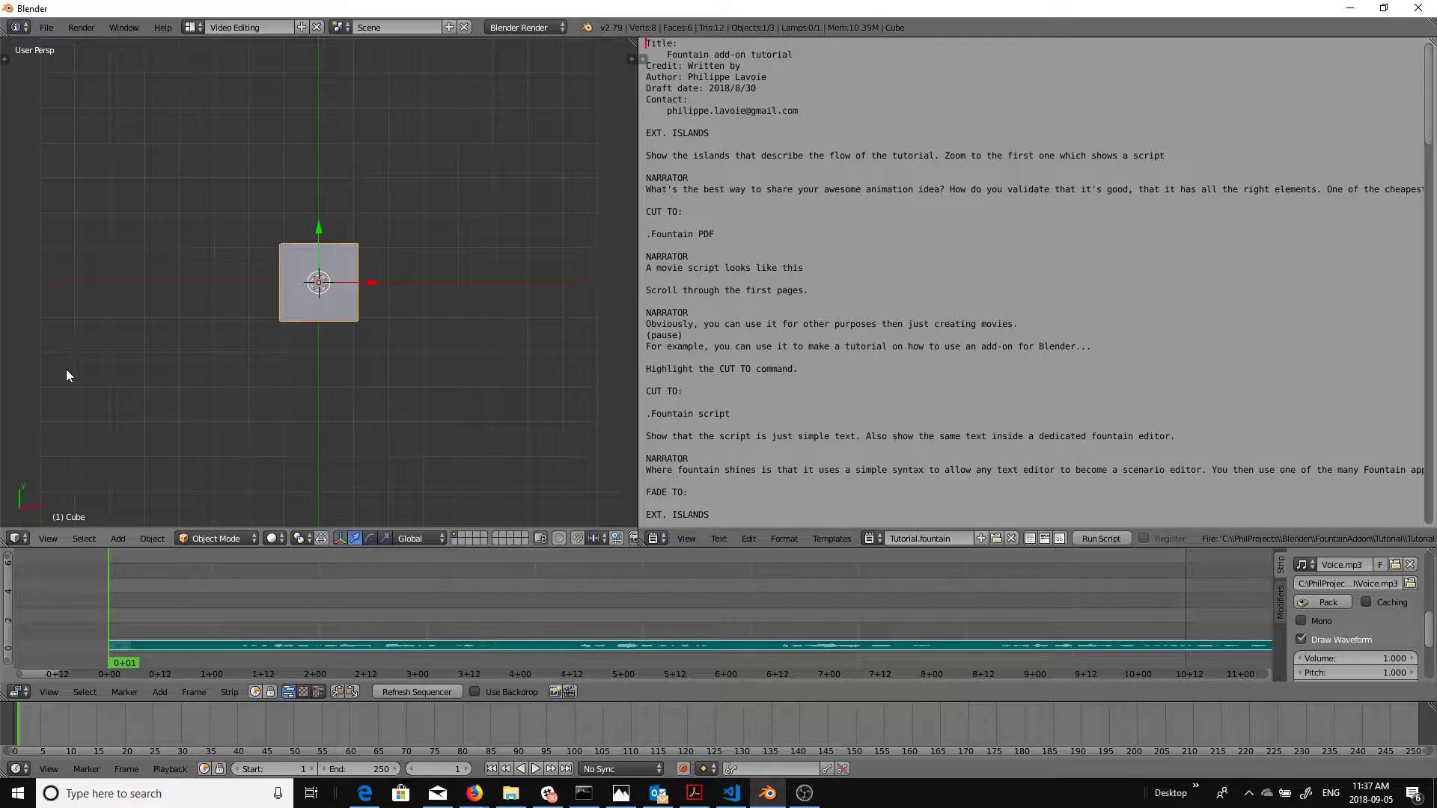
pyautogui.press('t')
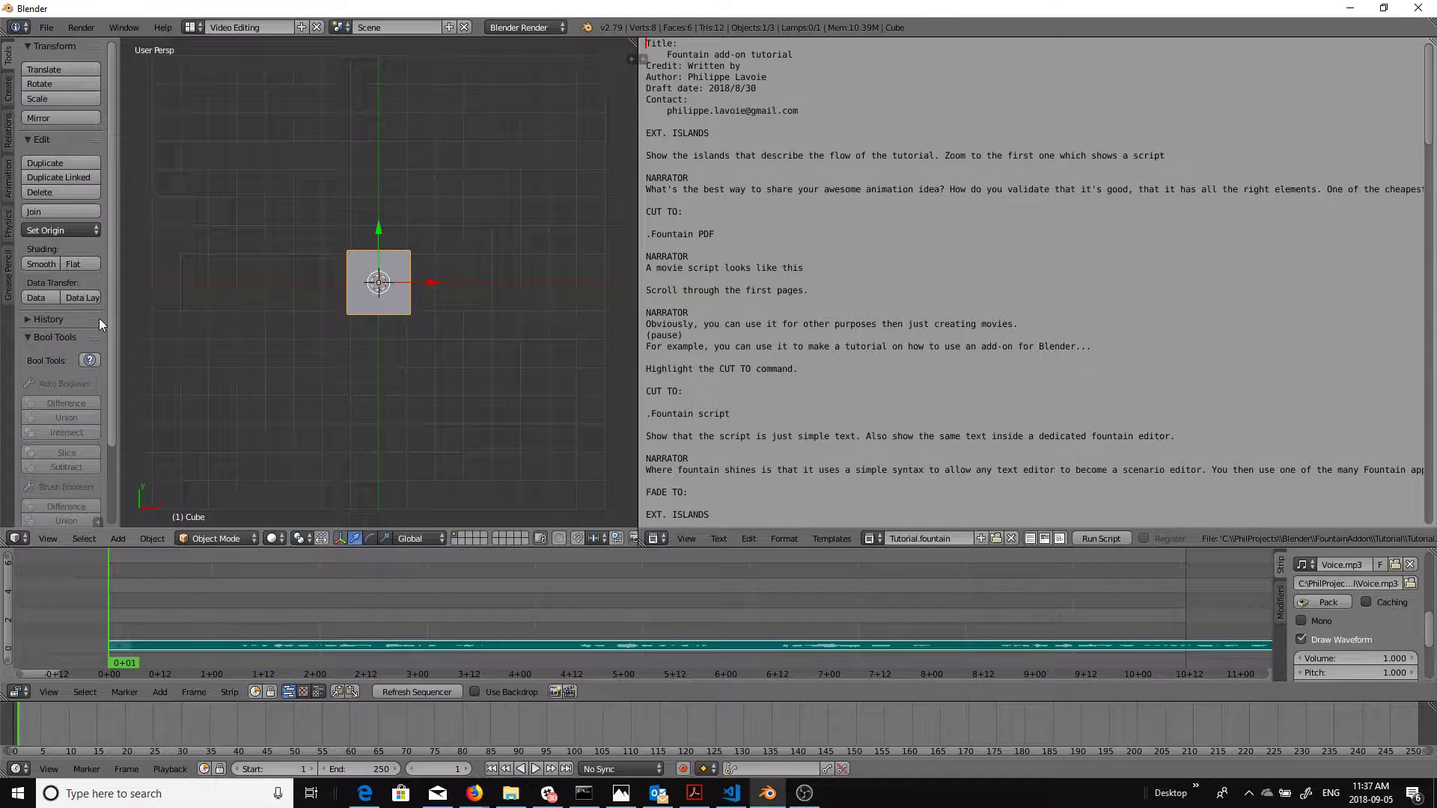
pyautogui.moveTo(118, 315); pyautogui.dragTo(344, 333)
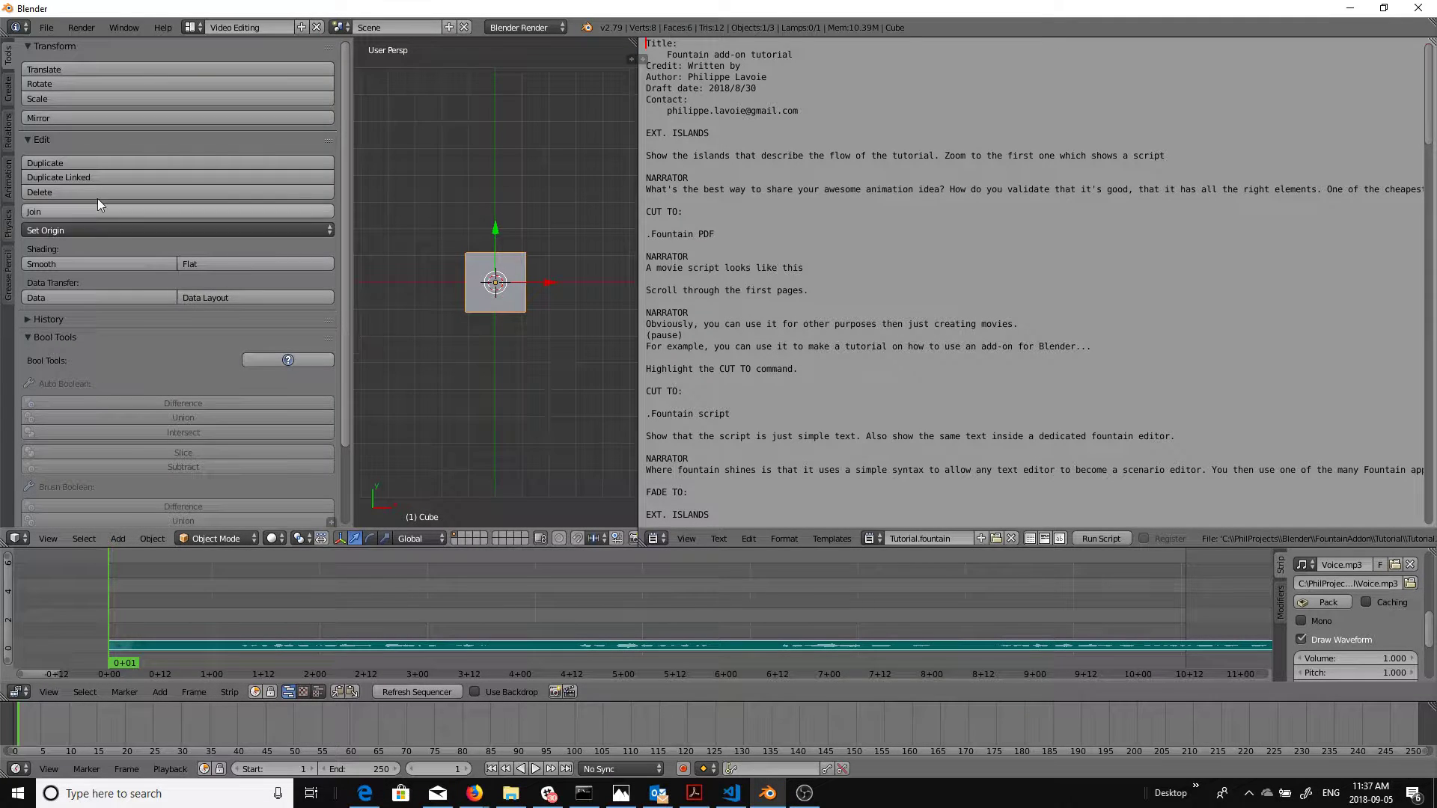
pyautogui.click(10, 179)
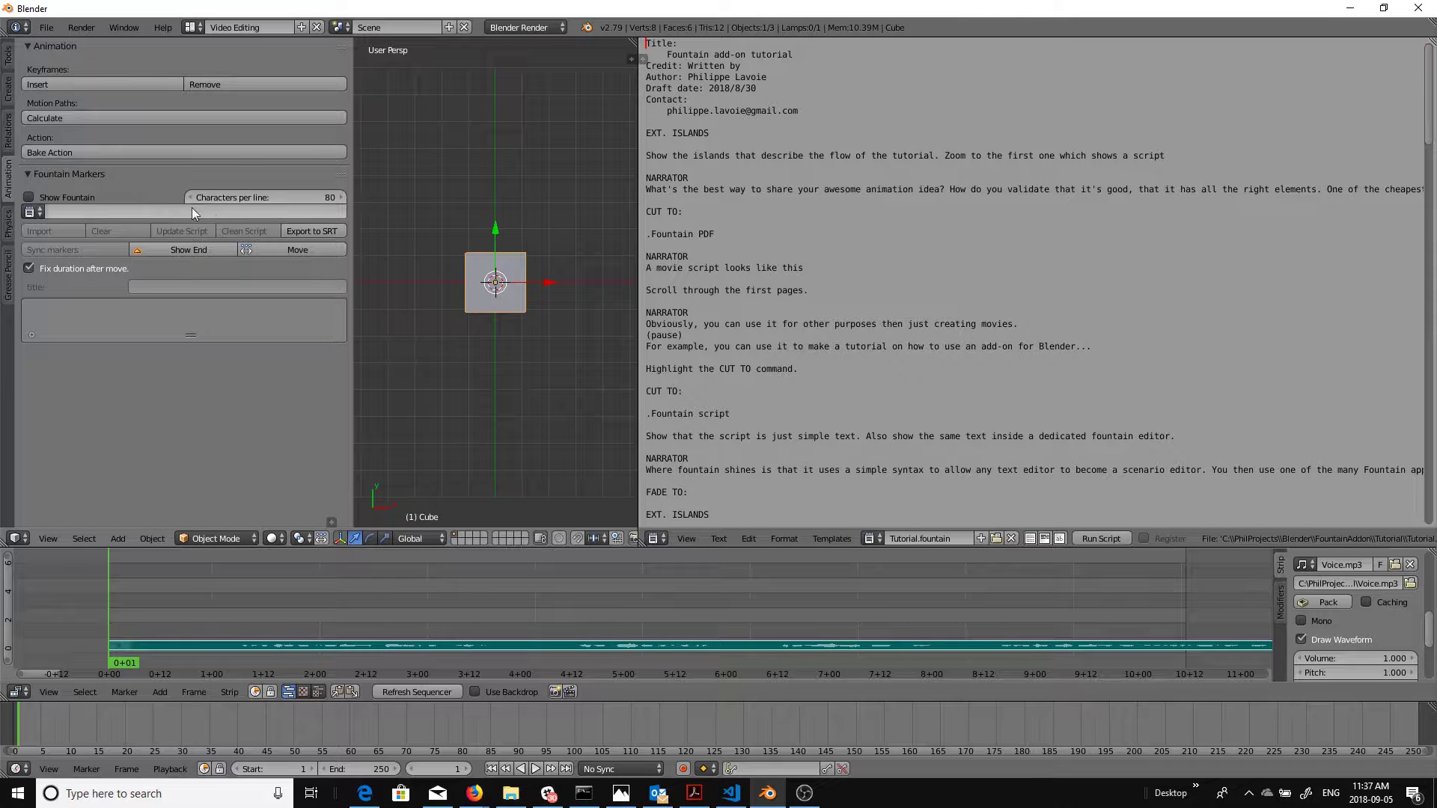
# Import Tutorial.fountain as Fountain markers with Show Fountain enabled, and enlarge the 3D View to fit the script overlay
pyautogui.click(36, 208)
pyautogui.click(42, 199)
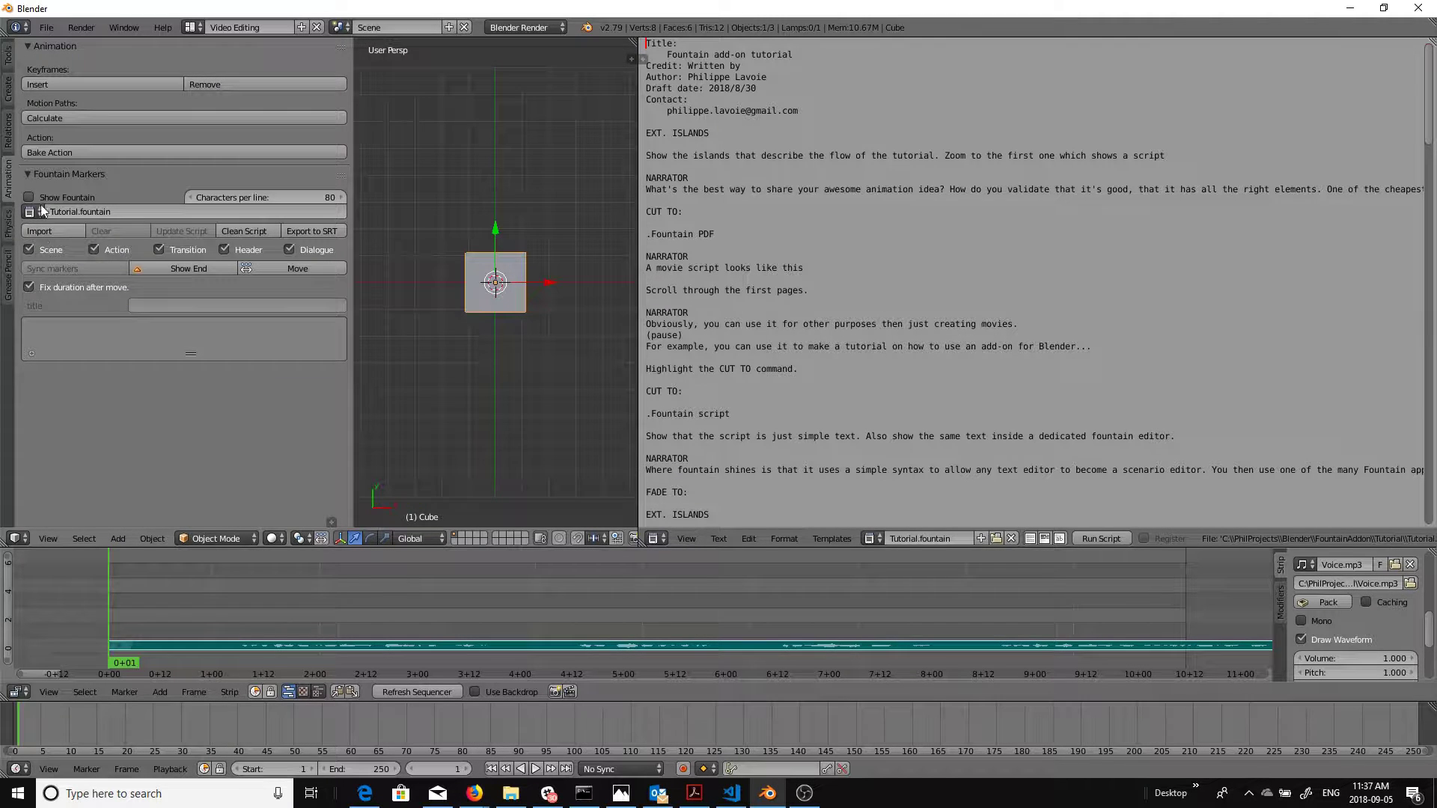
pyautogui.click(29, 197)
pyautogui.click(41, 231)
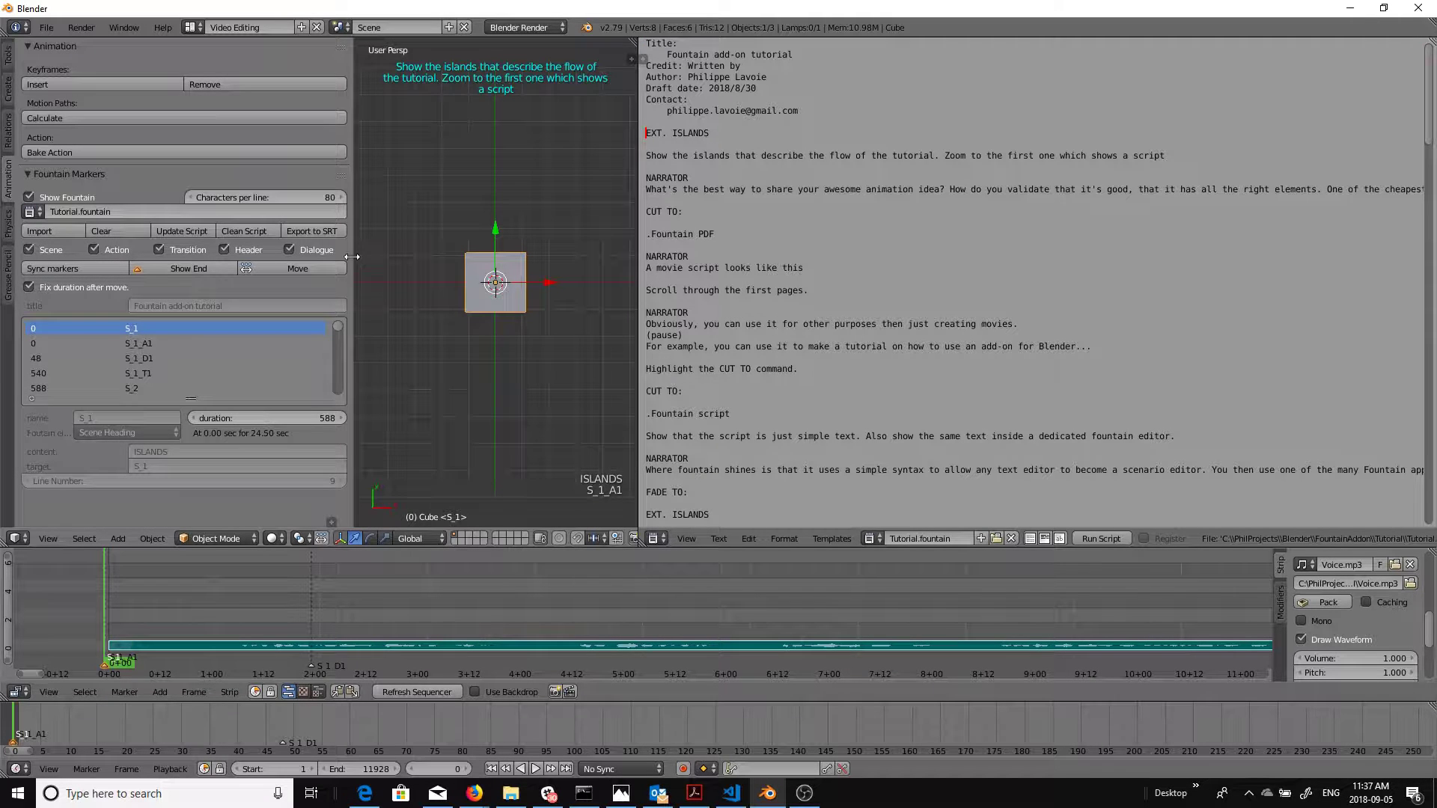
pyautogui.moveTo(354, 258); pyautogui.dragTo(323, 259)
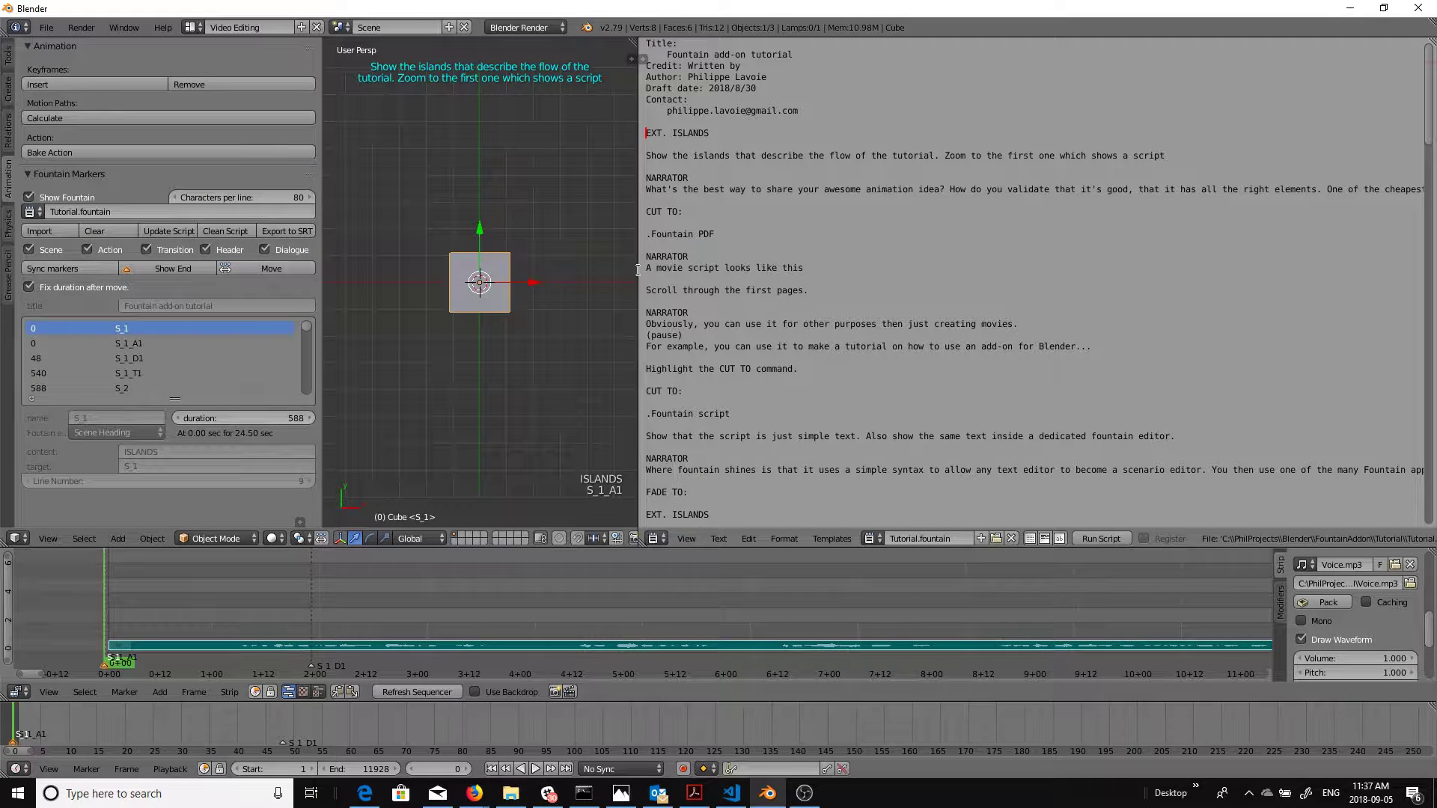
pyautogui.moveTo(636, 270); pyautogui.dragTo(828, 271)
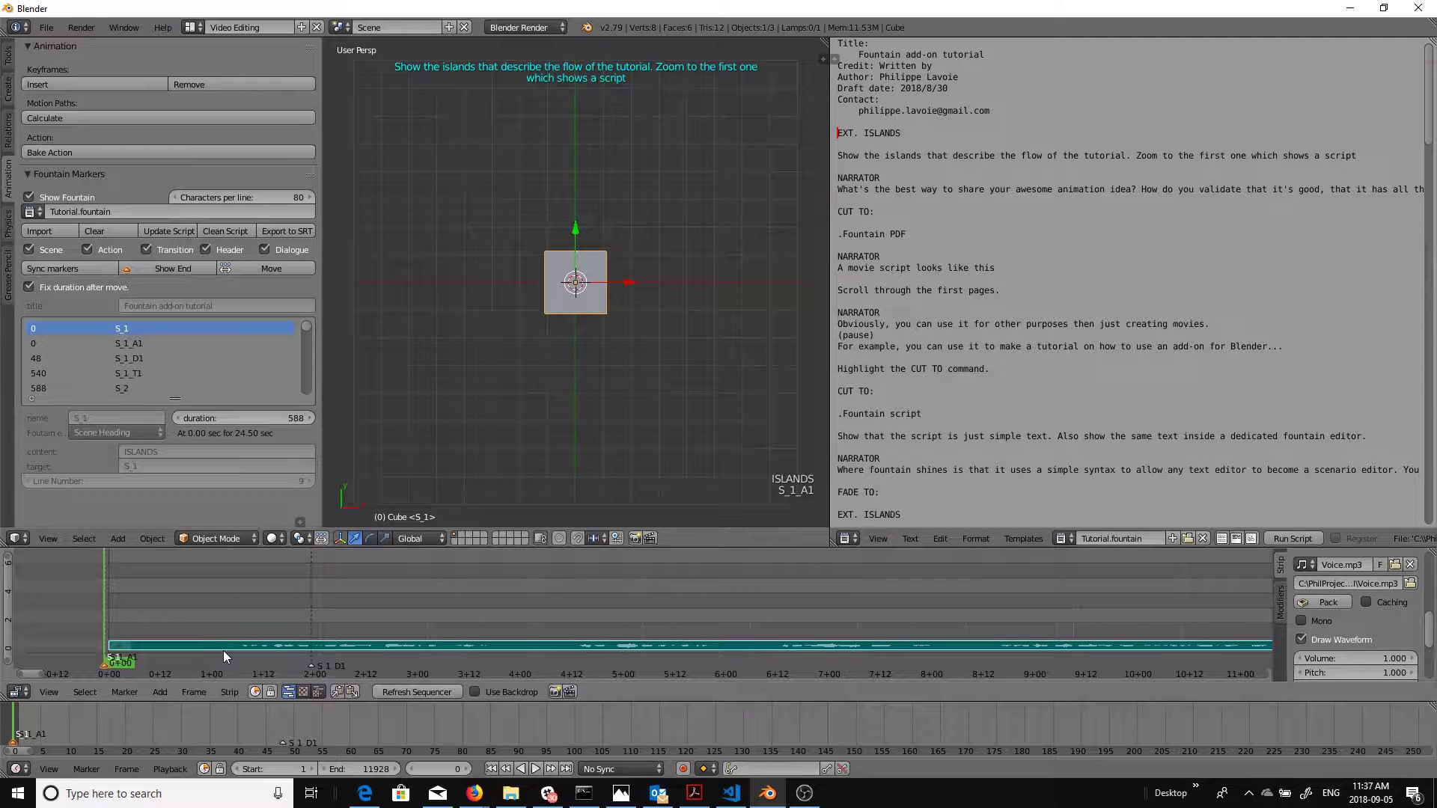
# Examine the S_1_A1 and S_1_D1 markers in the sequencer and their entries in the Fountain marker list
pyautogui.rightClick(133, 657)
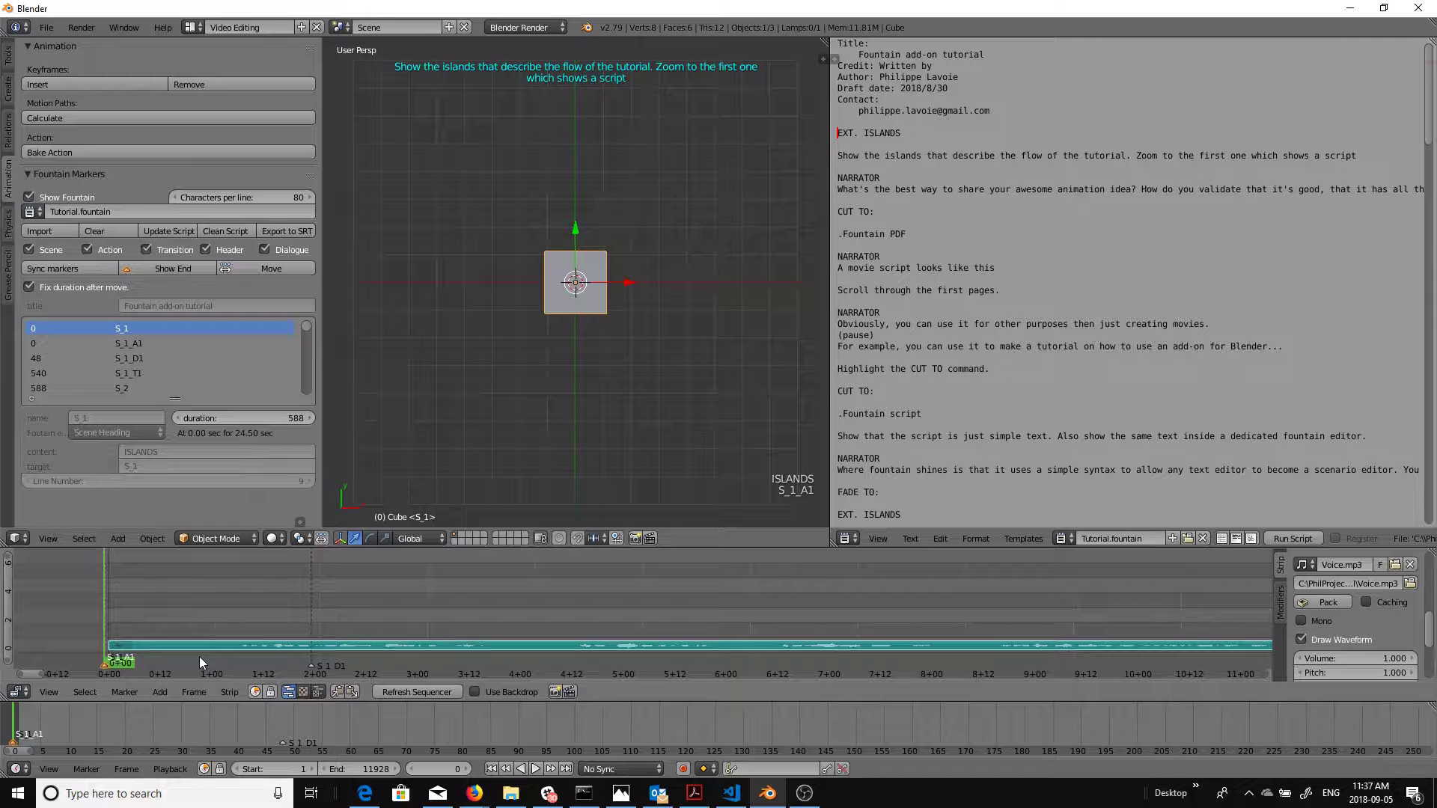
pyautogui.rightClick(322, 670)
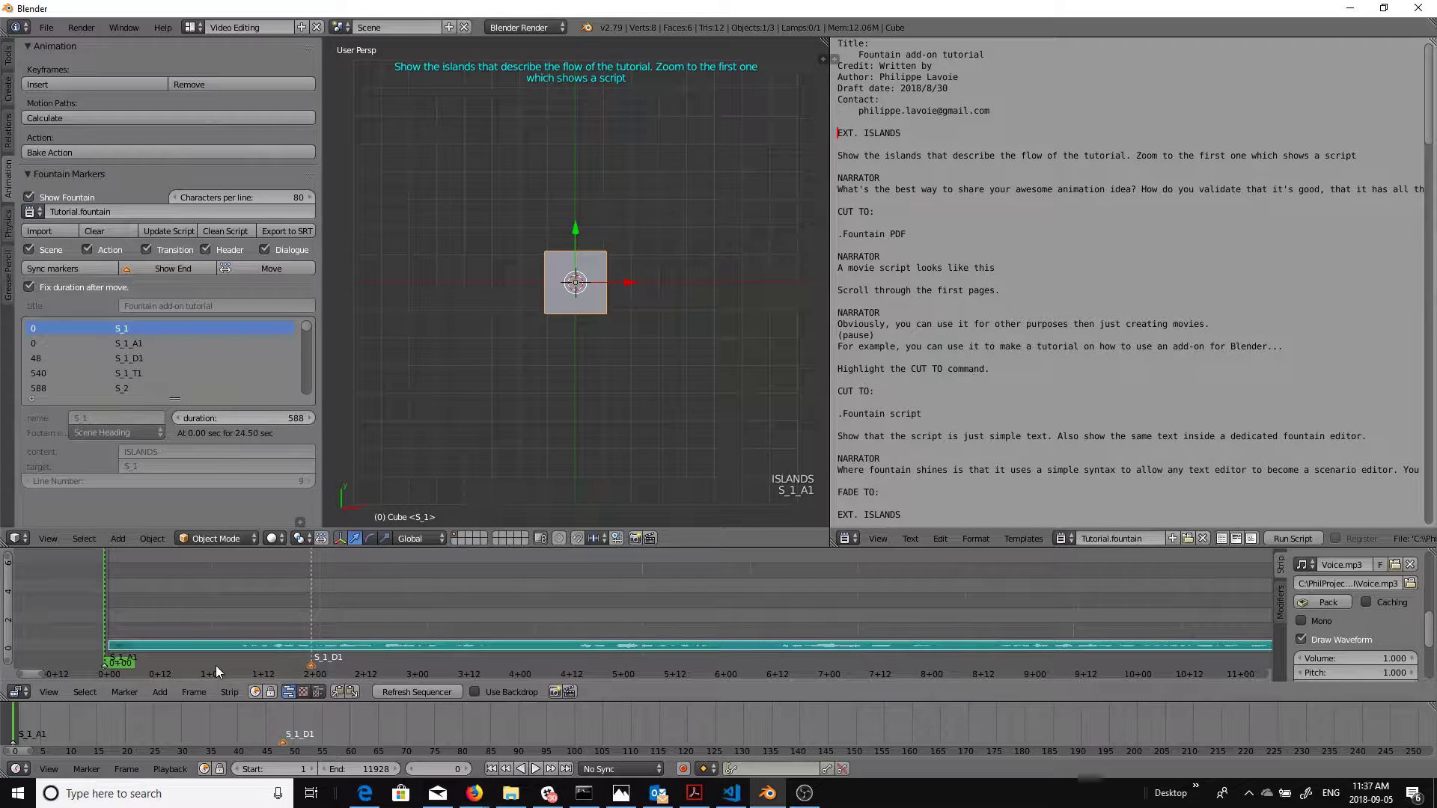
pyautogui.click(136, 343)
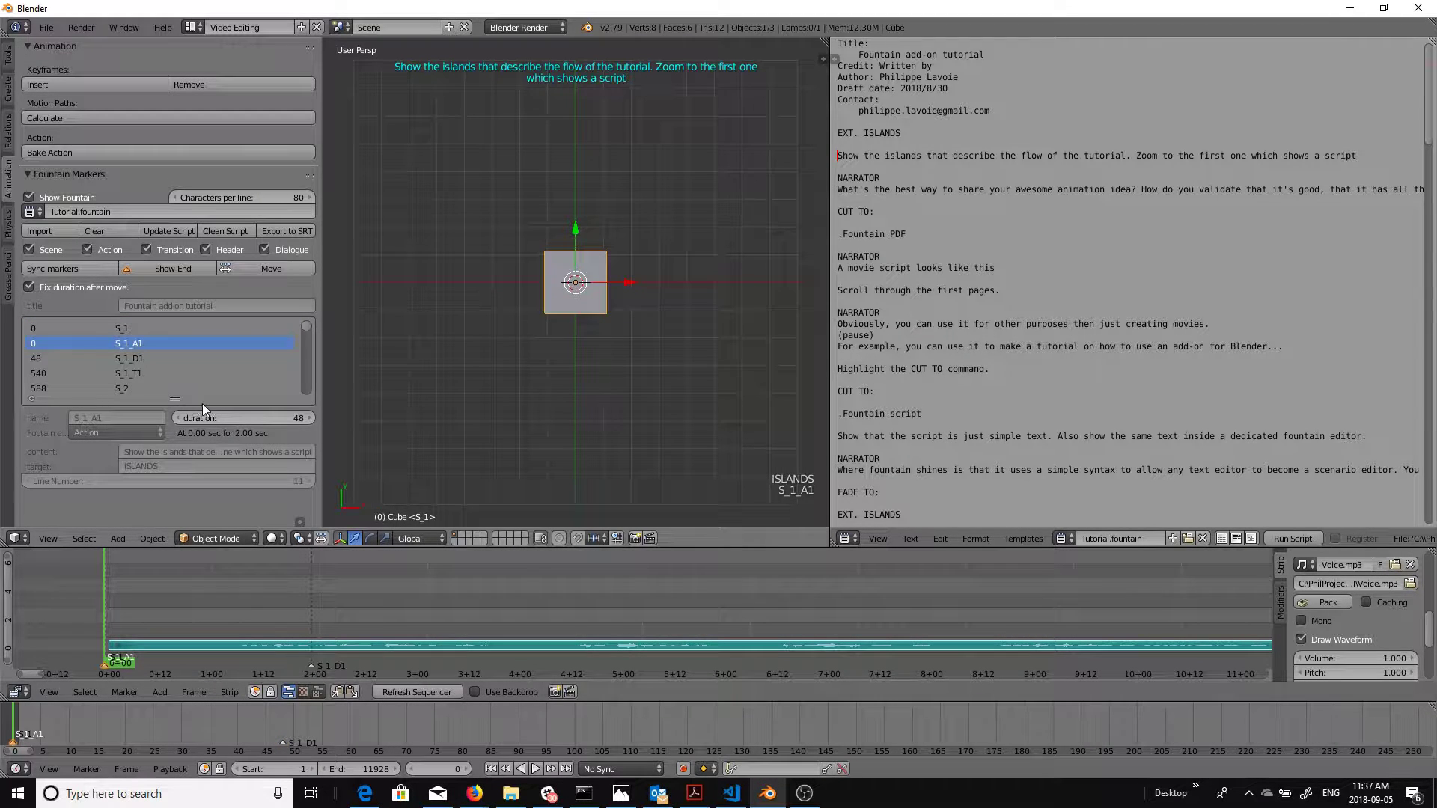
pyautogui.click(147, 359)
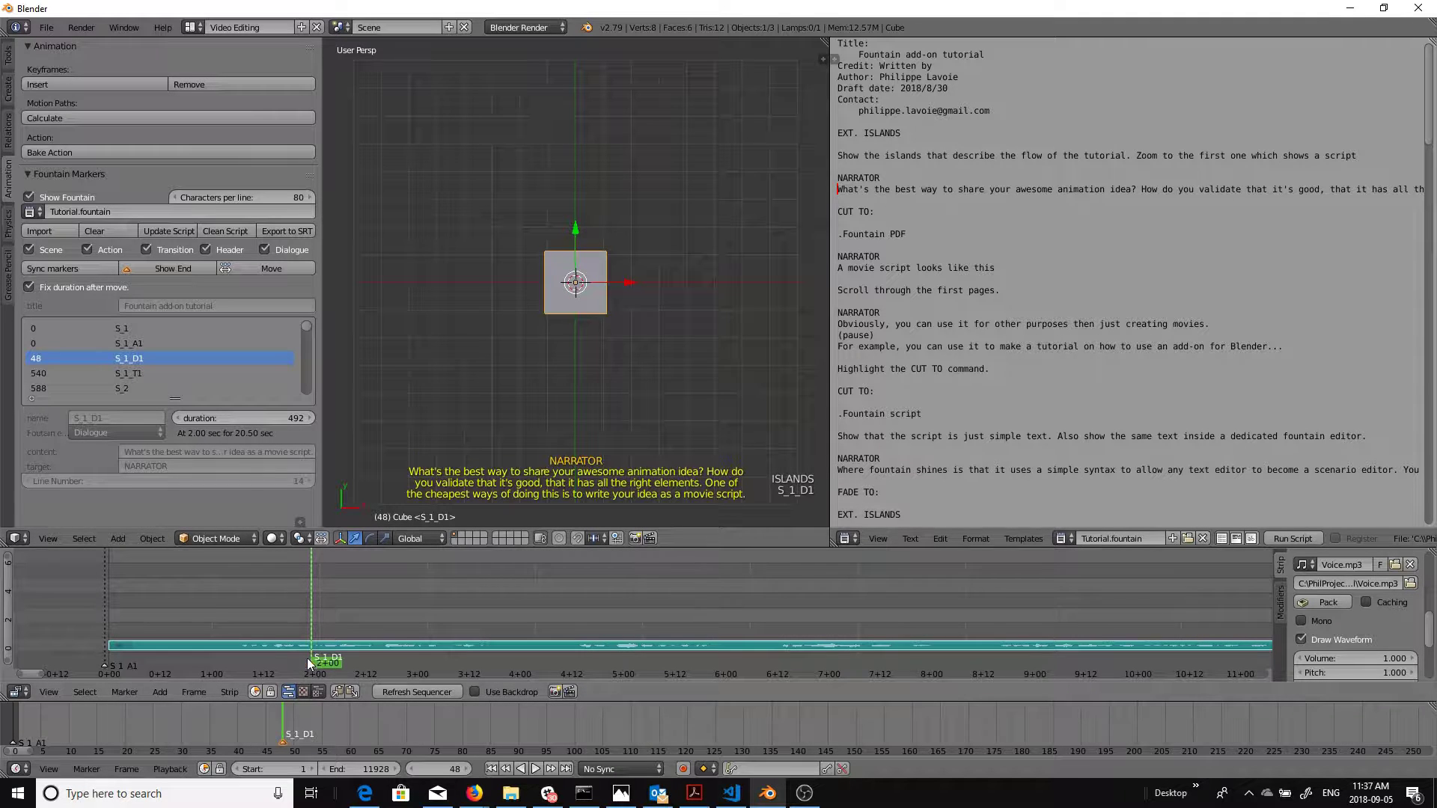
# Shift the Voice.mp3 strip about one second earlier, and move the S_1_D1 marker to frame 4 with the Fountain markers synced
pyautogui.moveTo(239, 648); pyautogui.dragTo(122, 653, button='right')
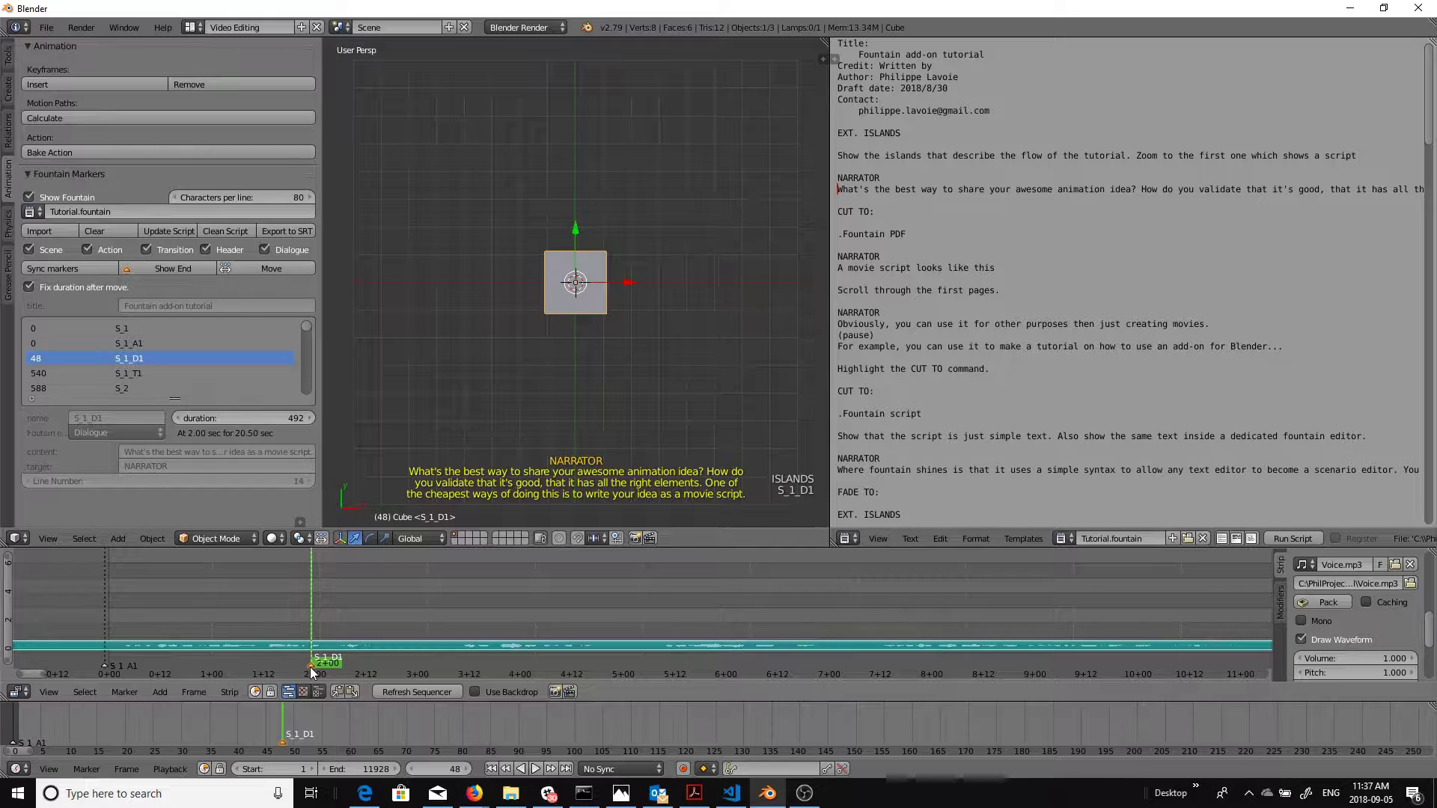
pyautogui.press('g')
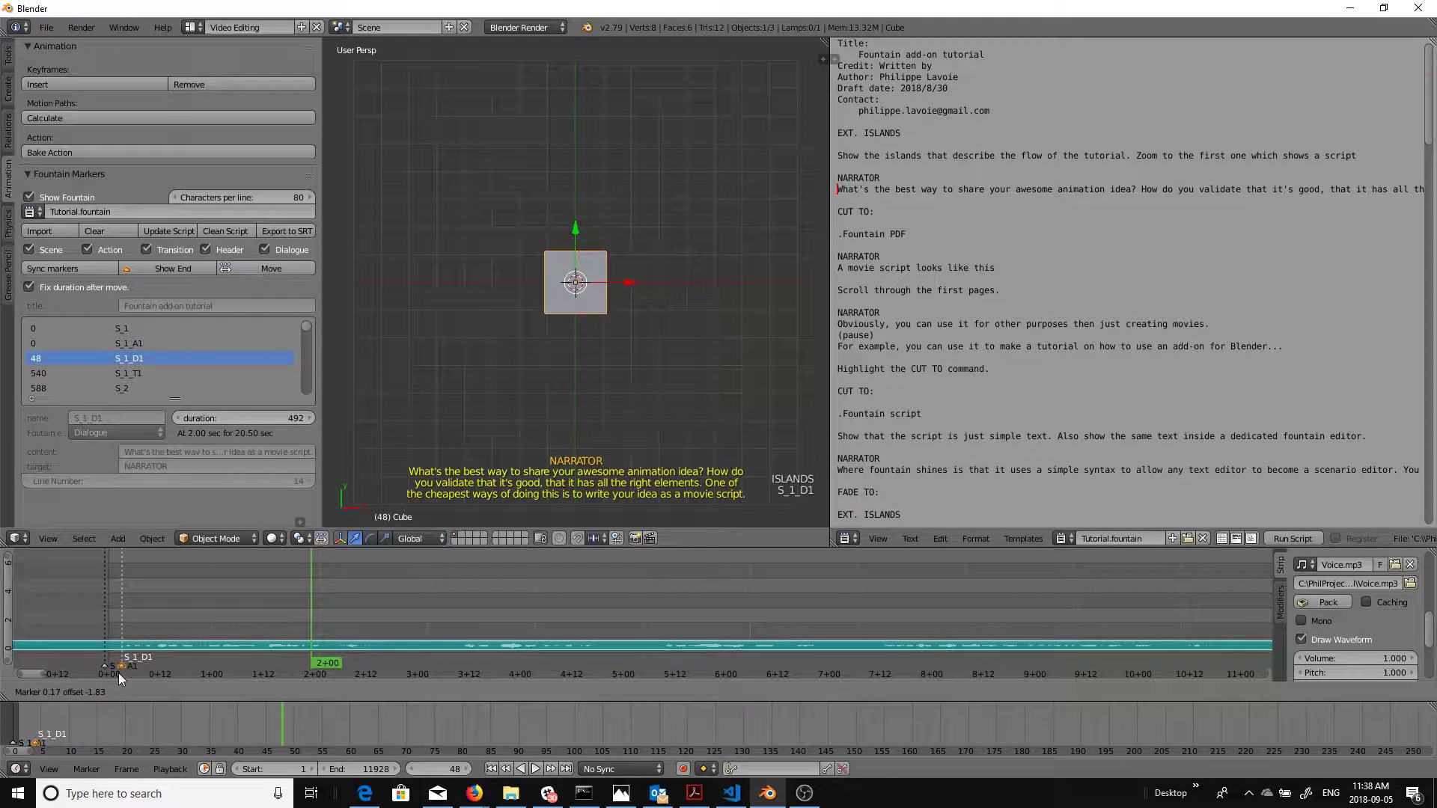
pyautogui.click(118, 672)
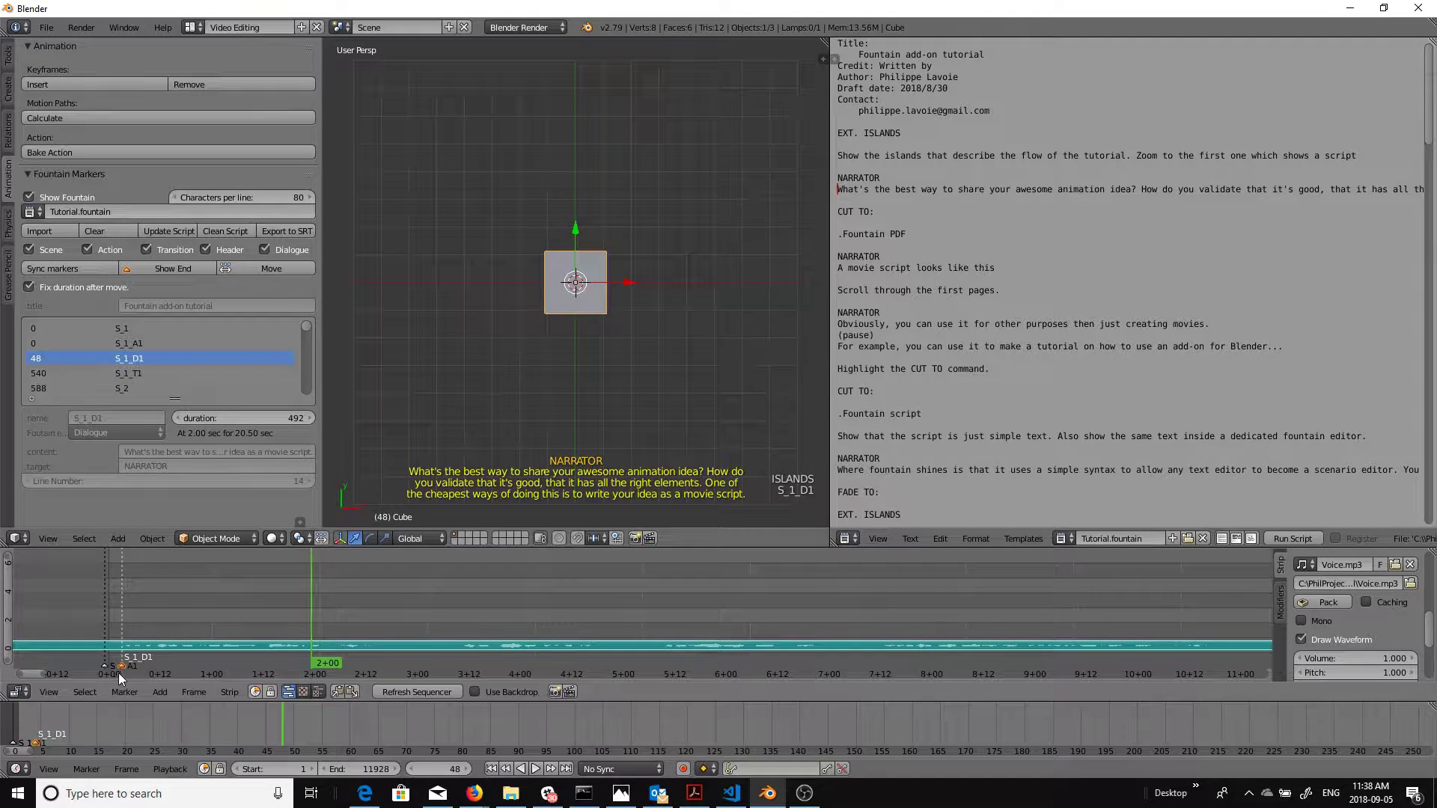
pyautogui.click(58, 268)
# Show the end marker of the S_1_D1 dialogue and play the narration from frame 234 to locate where the line ends
pyautogui.click(163, 267)
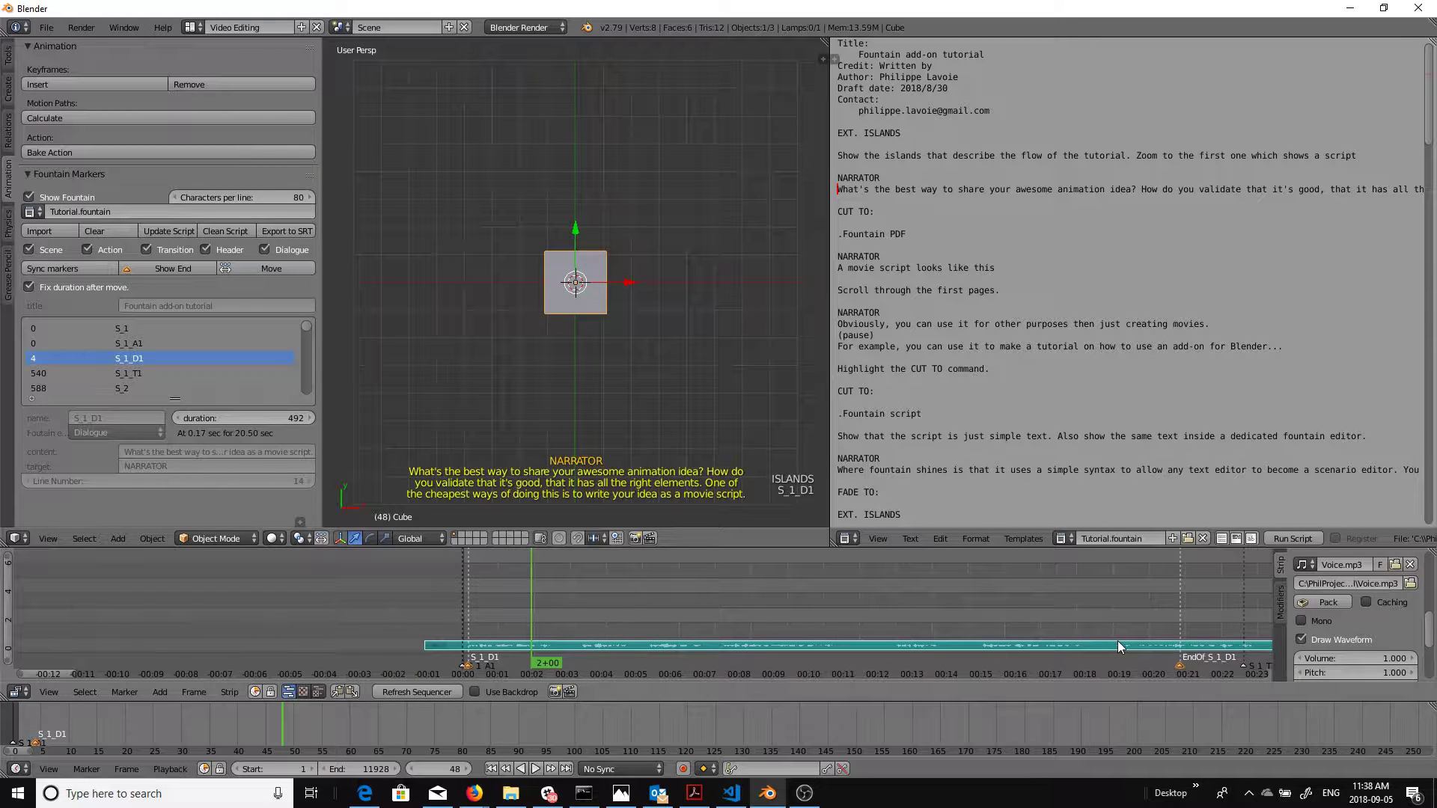
pyautogui.moveTo(948, 629); pyautogui.dragTo(639, 608, button='middle')
pyautogui.moveTo(508, 648); pyautogui.dragTo(492, 650)
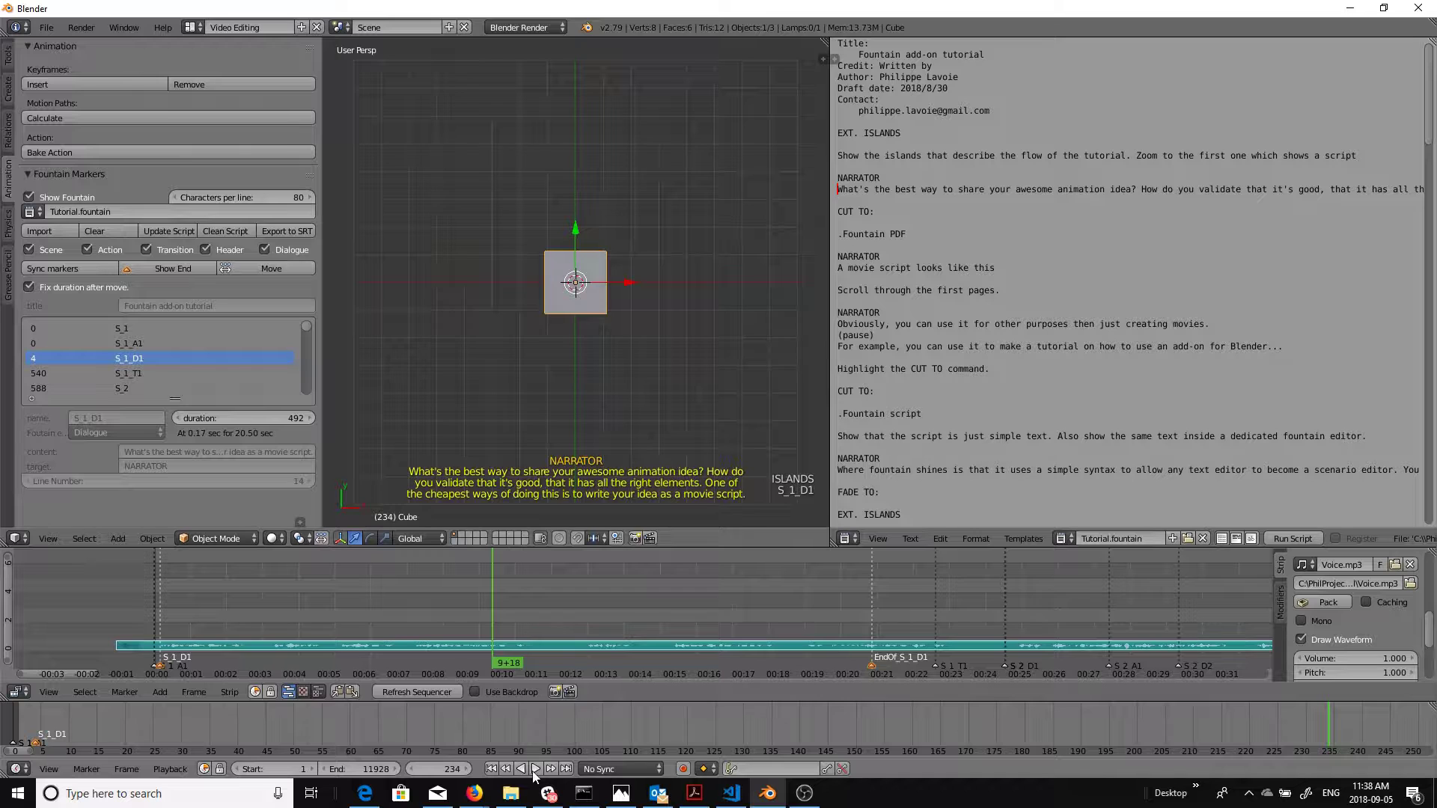
pyautogui.click(535, 770)
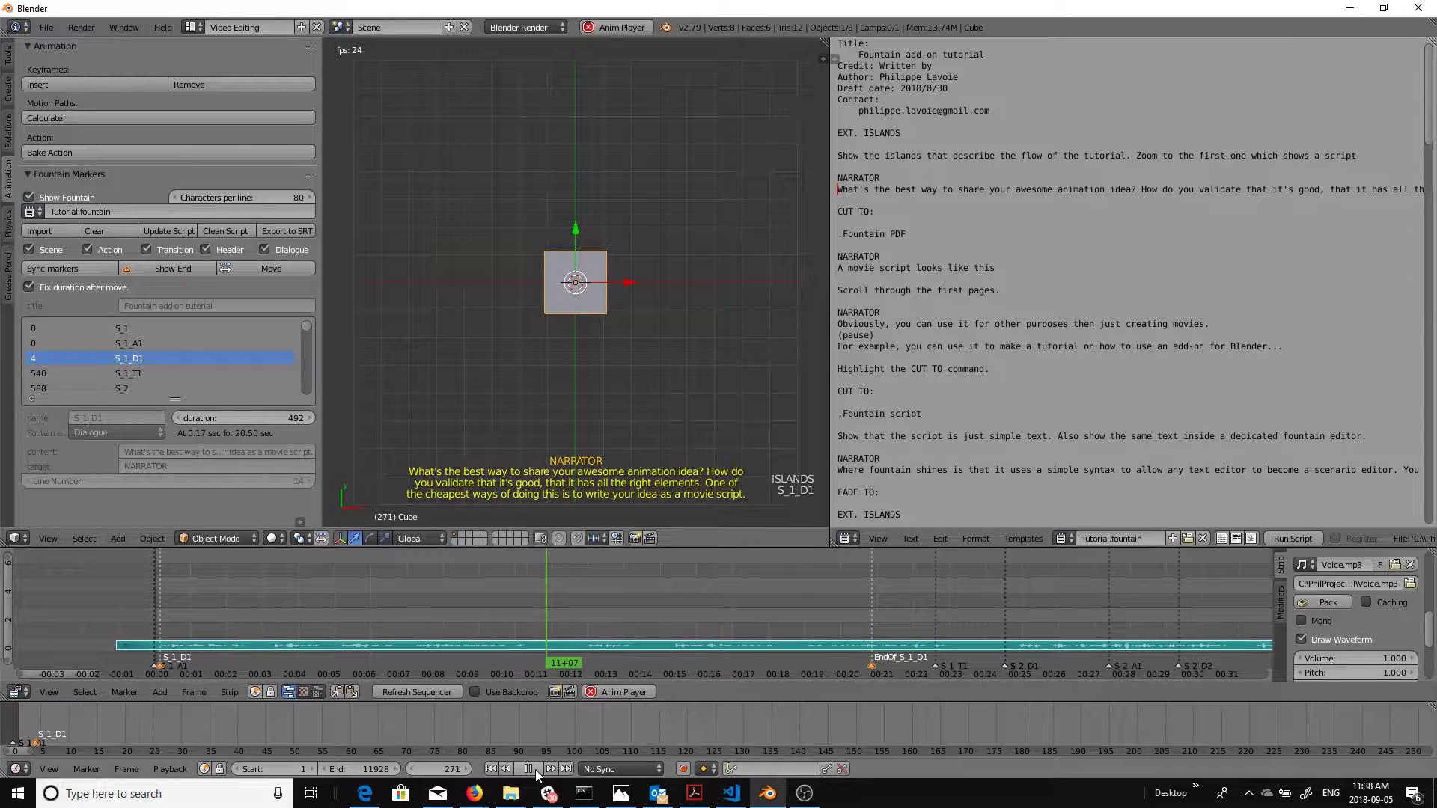
pyautogui.click(532, 769)
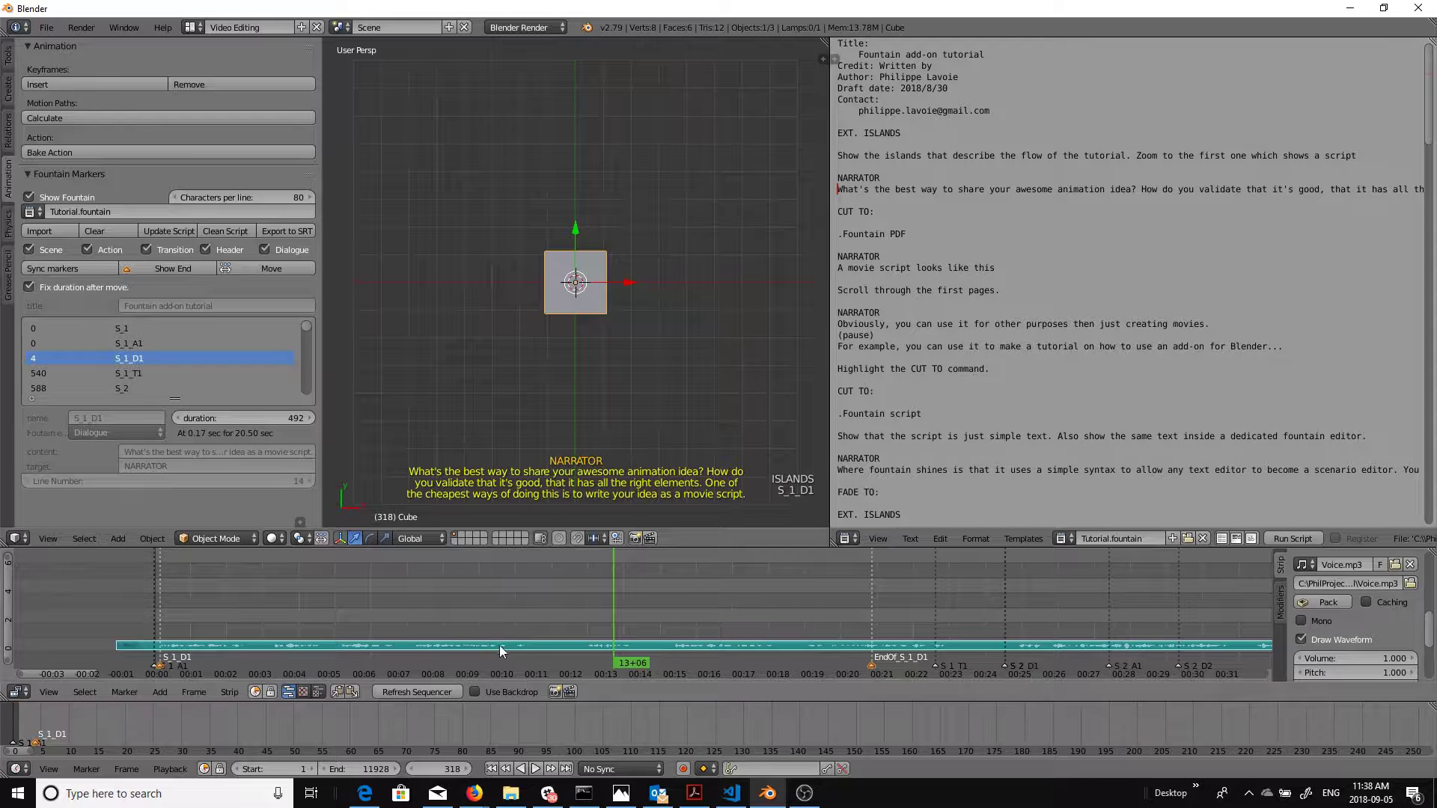
# Move the S_1_D1 end marker back to about 11 seconds and sync the Fountain markers, giving the dialogue a duration of 260 frames
pyautogui.click(550, 646)
pyautogui.rightClick(873, 665)
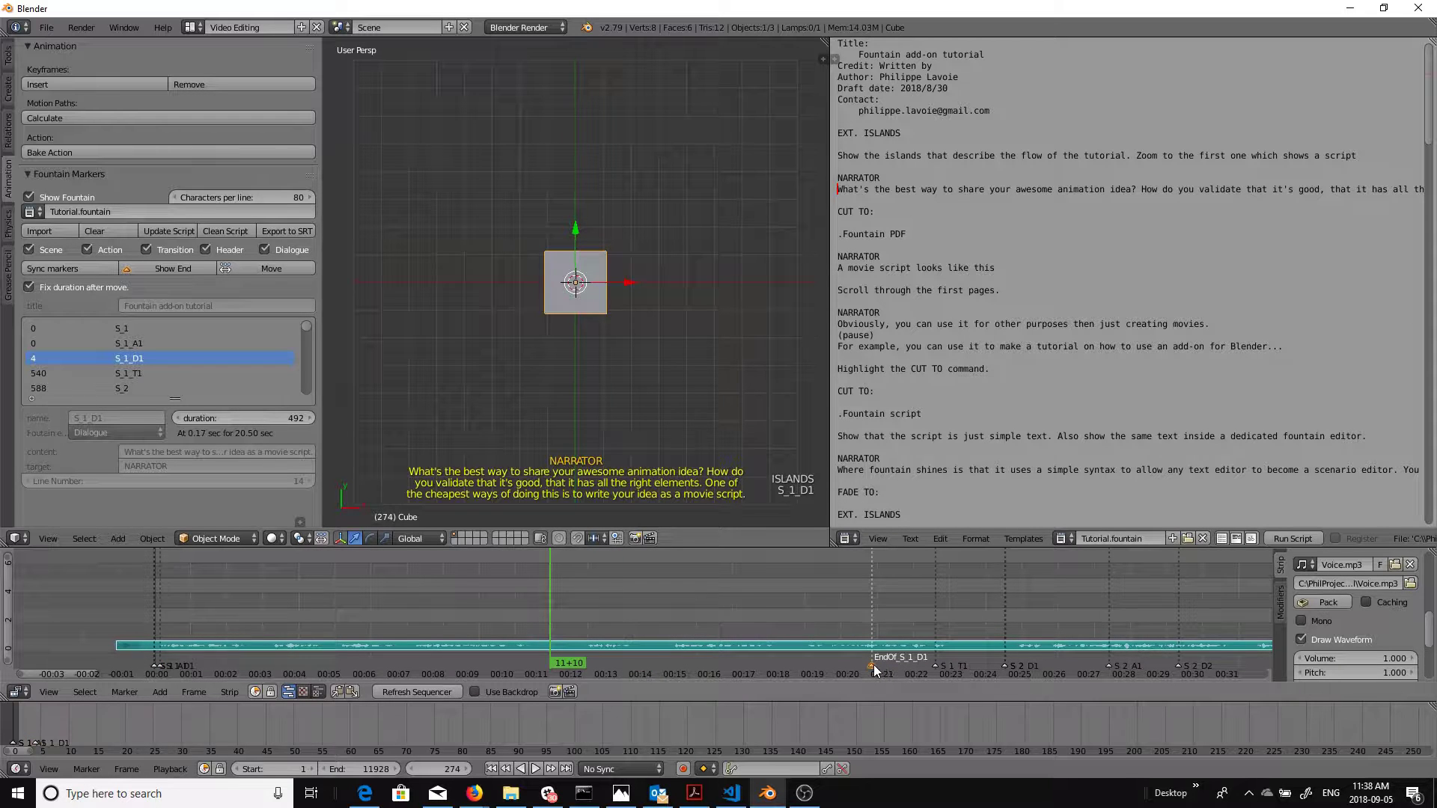
pyautogui.press('g')
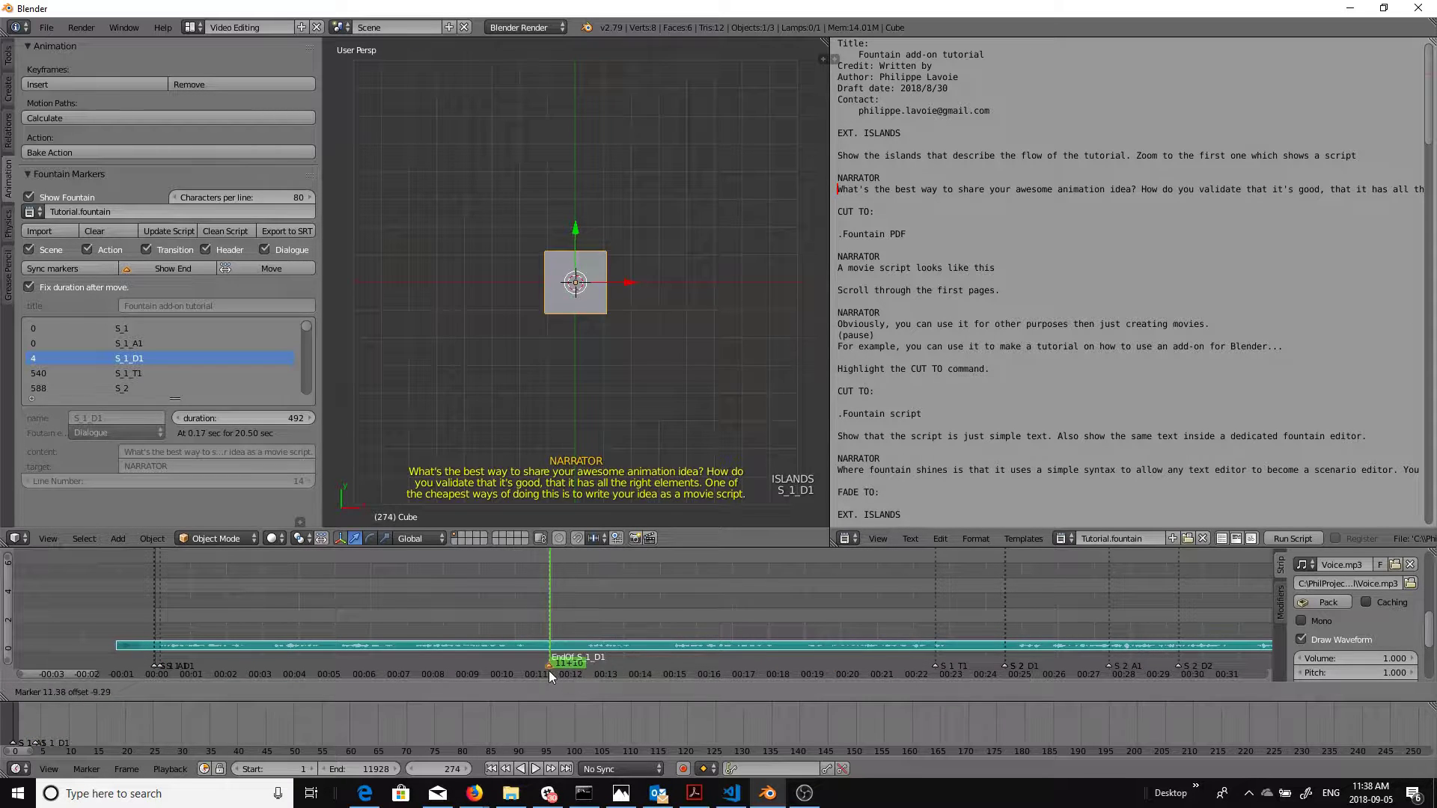
pyautogui.click(536, 670)
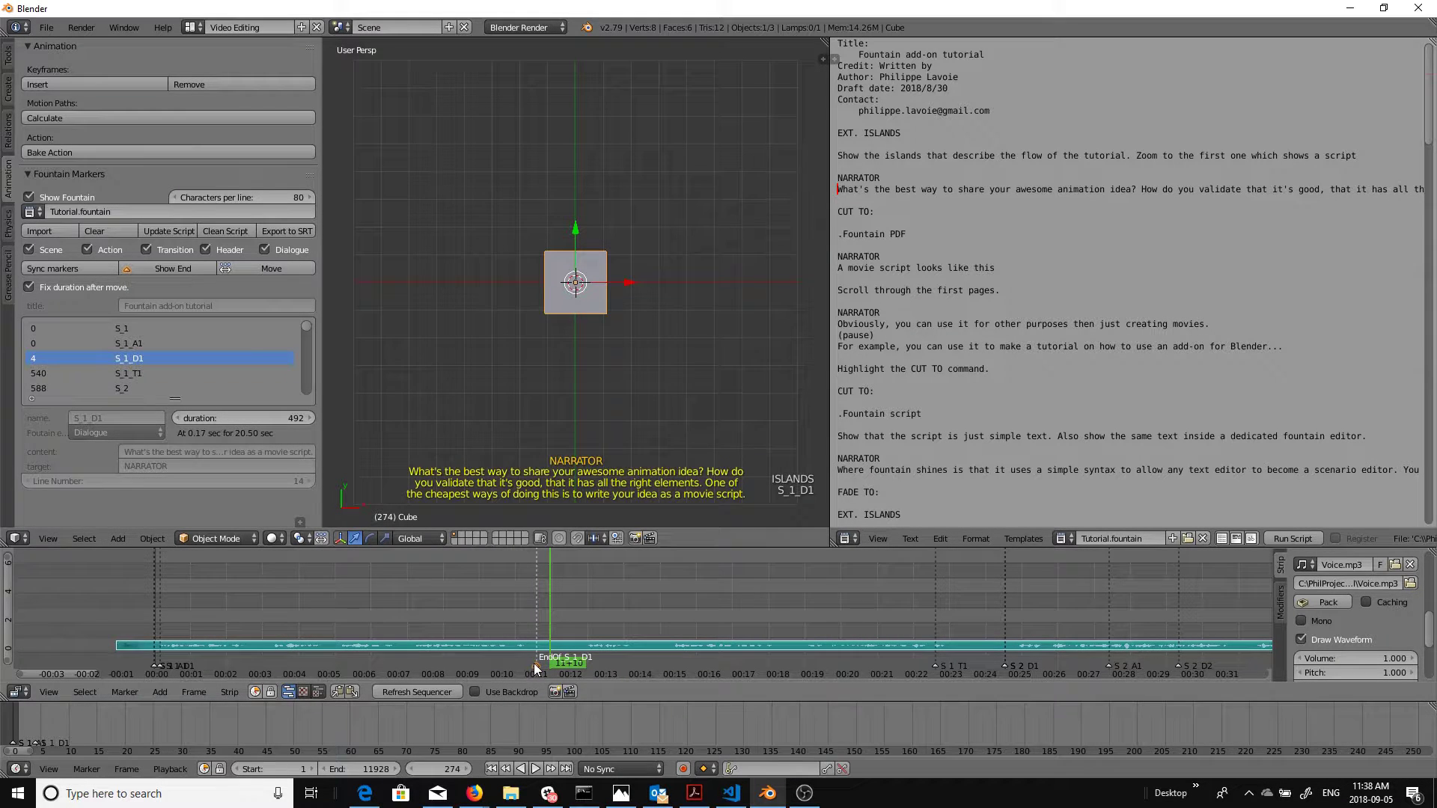
pyautogui.click(43, 268)
# Try to extend the S_1_A1 action by showing its end marker, moving it to about 11 seconds and syncing the markers
pyautogui.click(137, 343)
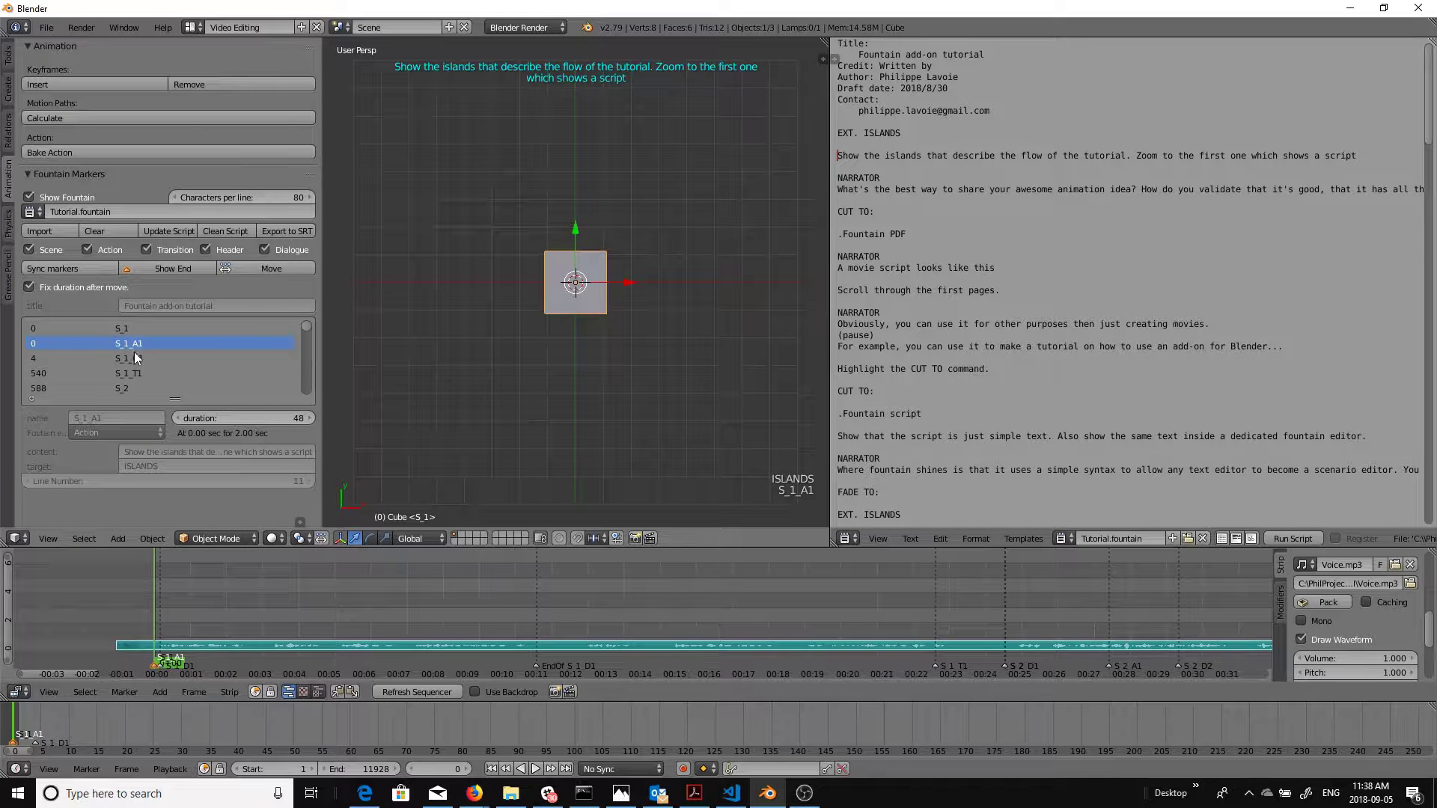
pyautogui.click(163, 266)
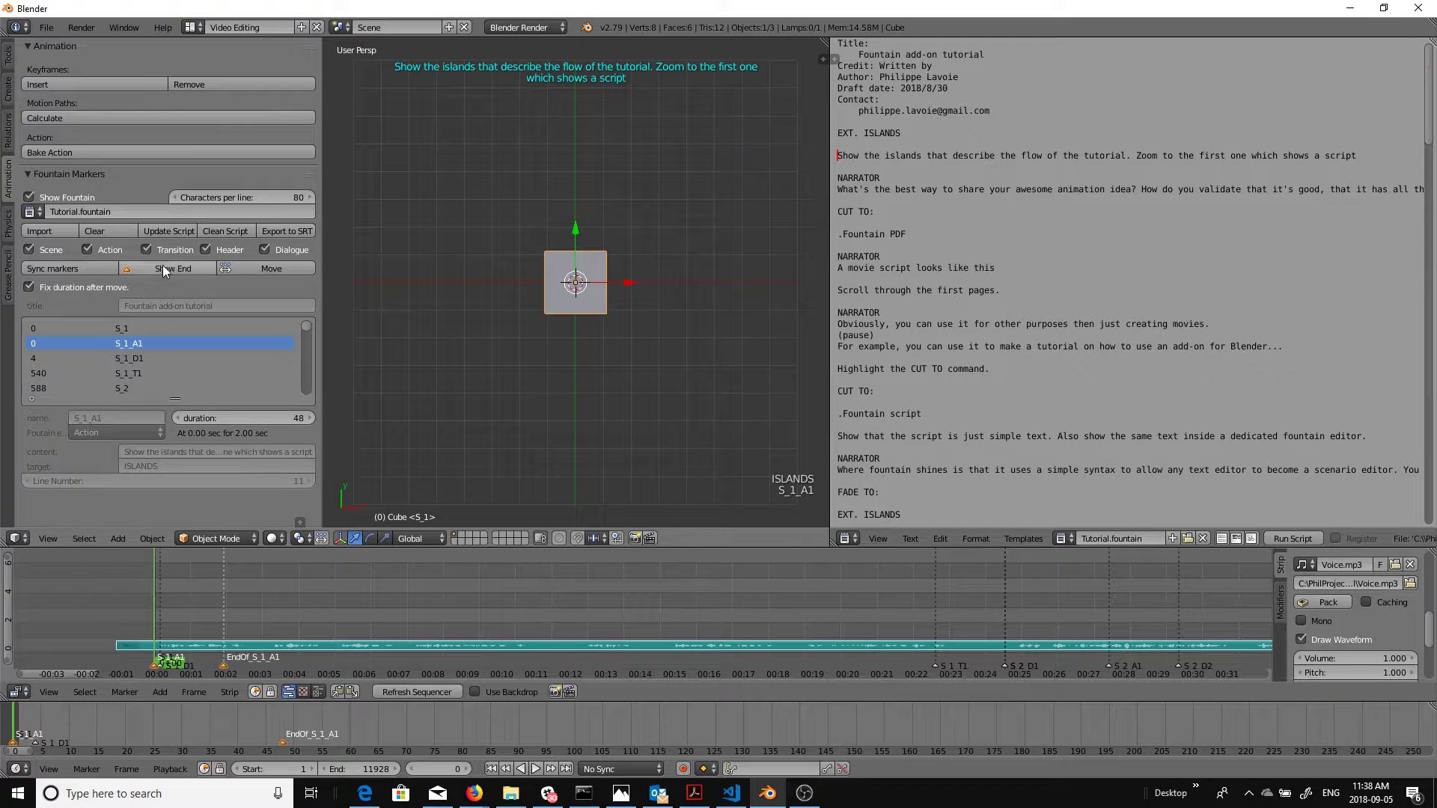
pyautogui.rightClick(226, 663)
pyautogui.press('g')
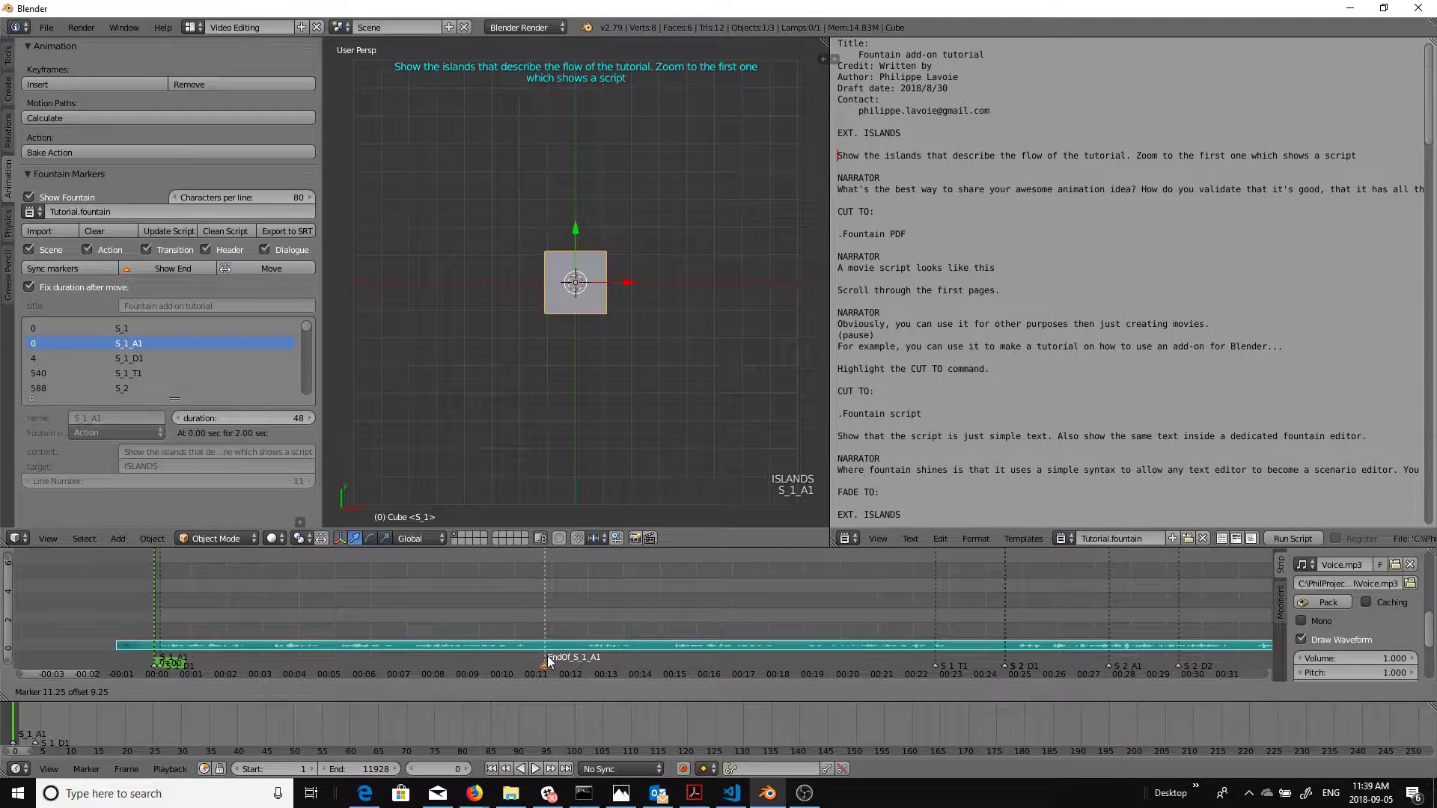
pyautogui.click(544, 659)
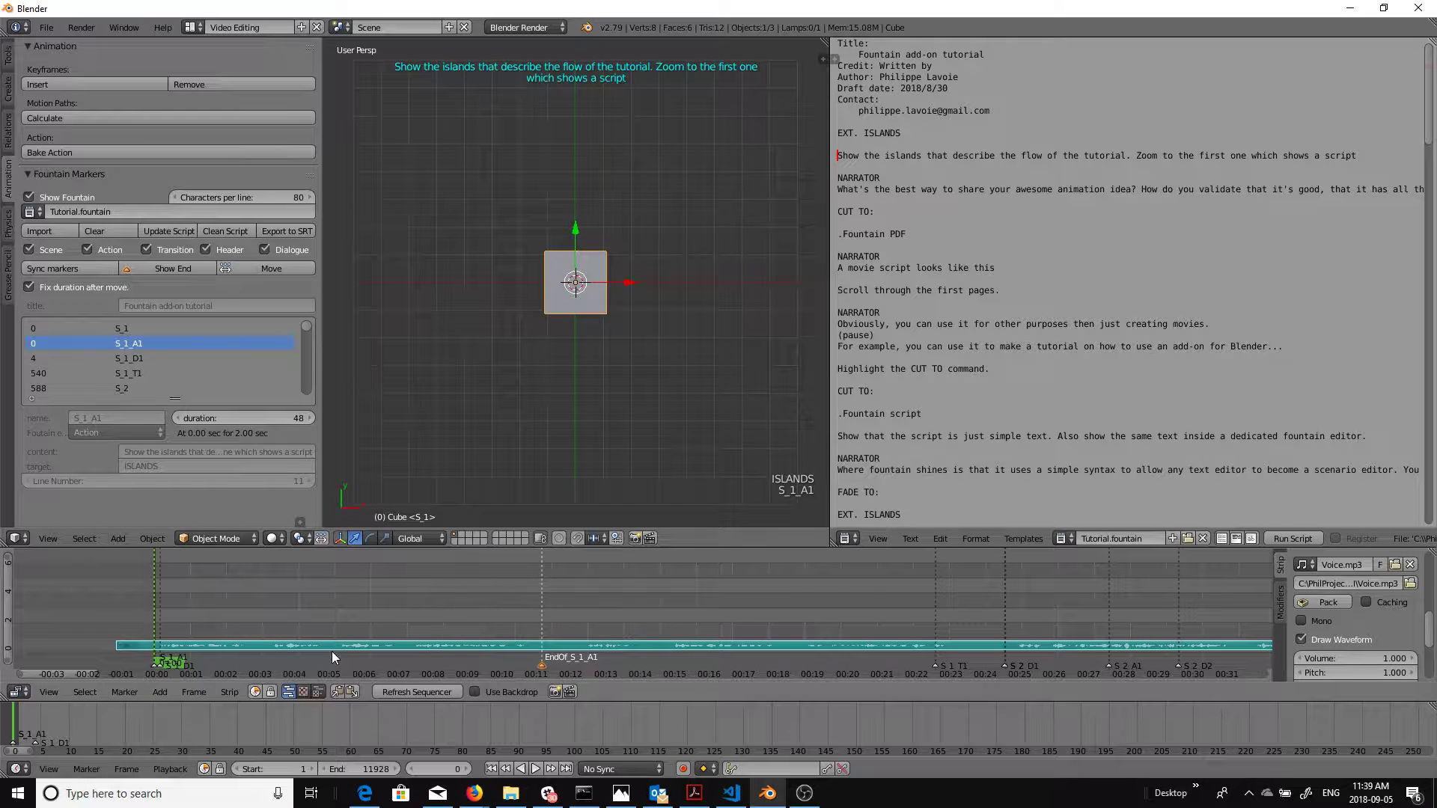
pyautogui.click(83, 269)
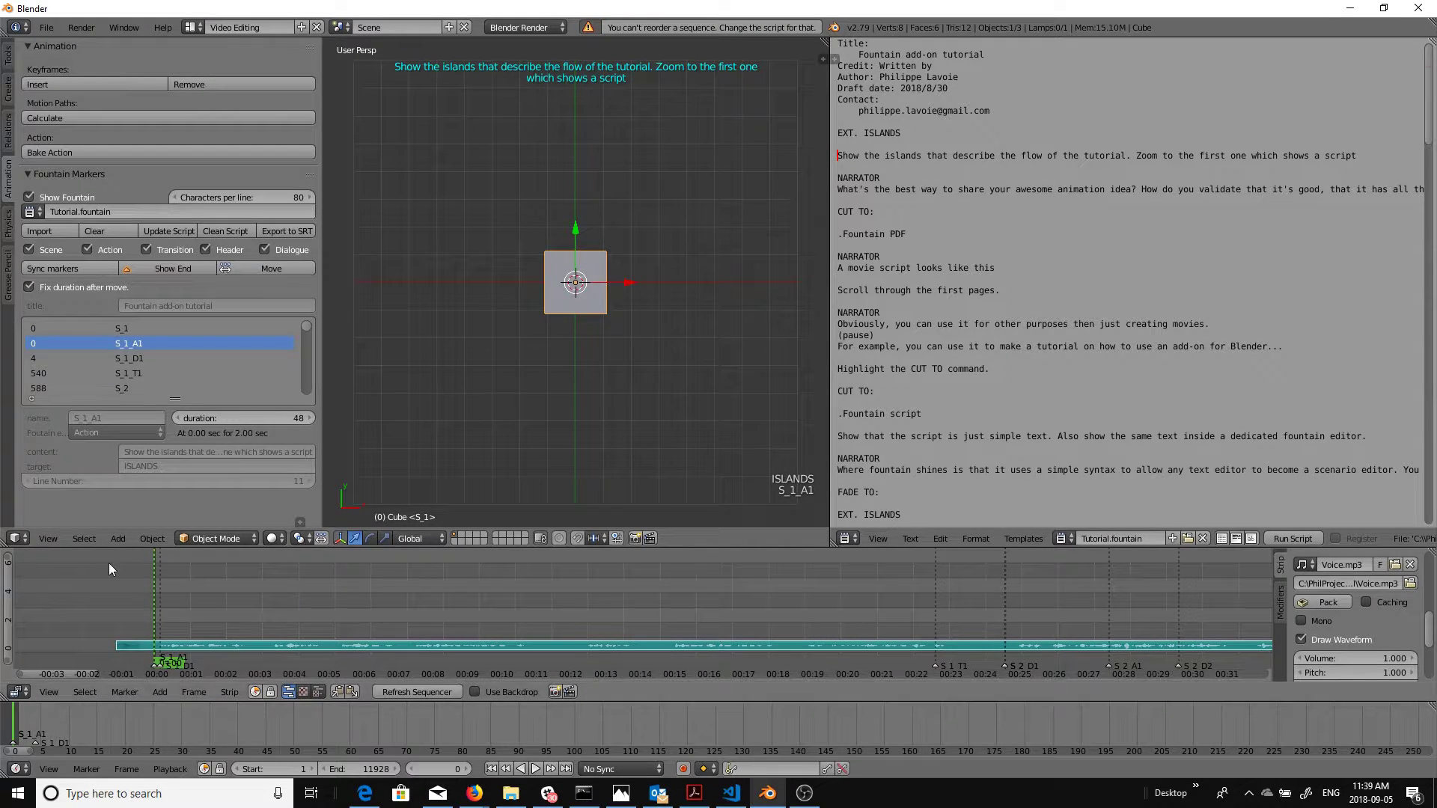
# Retry lengthening S_1_A1: show its end marker again, place it near 11 seconds and sync the Fountain markers
pyautogui.rightClick(160, 664)
pyautogui.rightClick(156, 666)
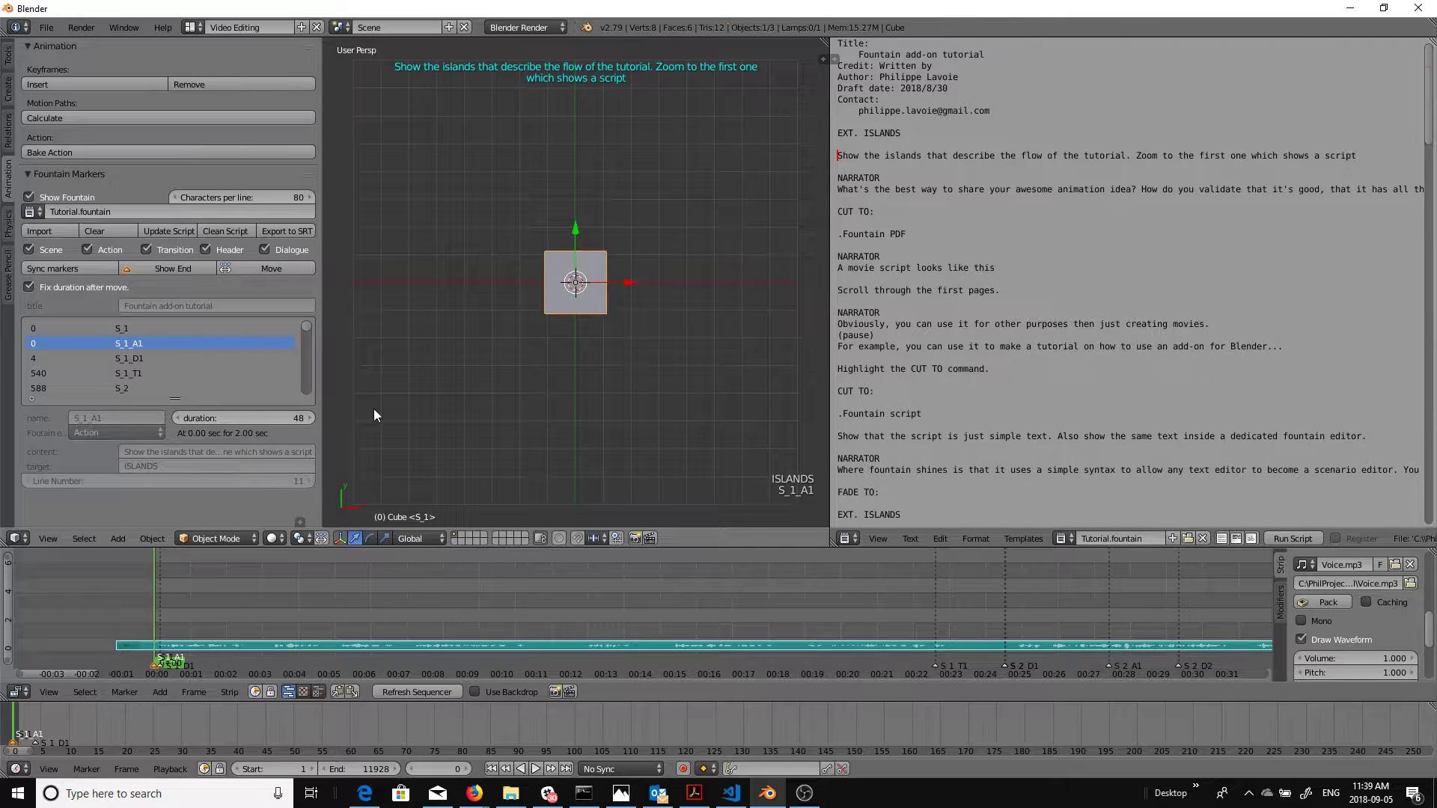
pyautogui.click(164, 268)
pyautogui.moveTo(226, 663)
pyautogui.mouseDown(button='right')
pyautogui.moveTo(491, 645)
pyautogui.moveTo(541, 657)
pyautogui.mouseUp(button='right')
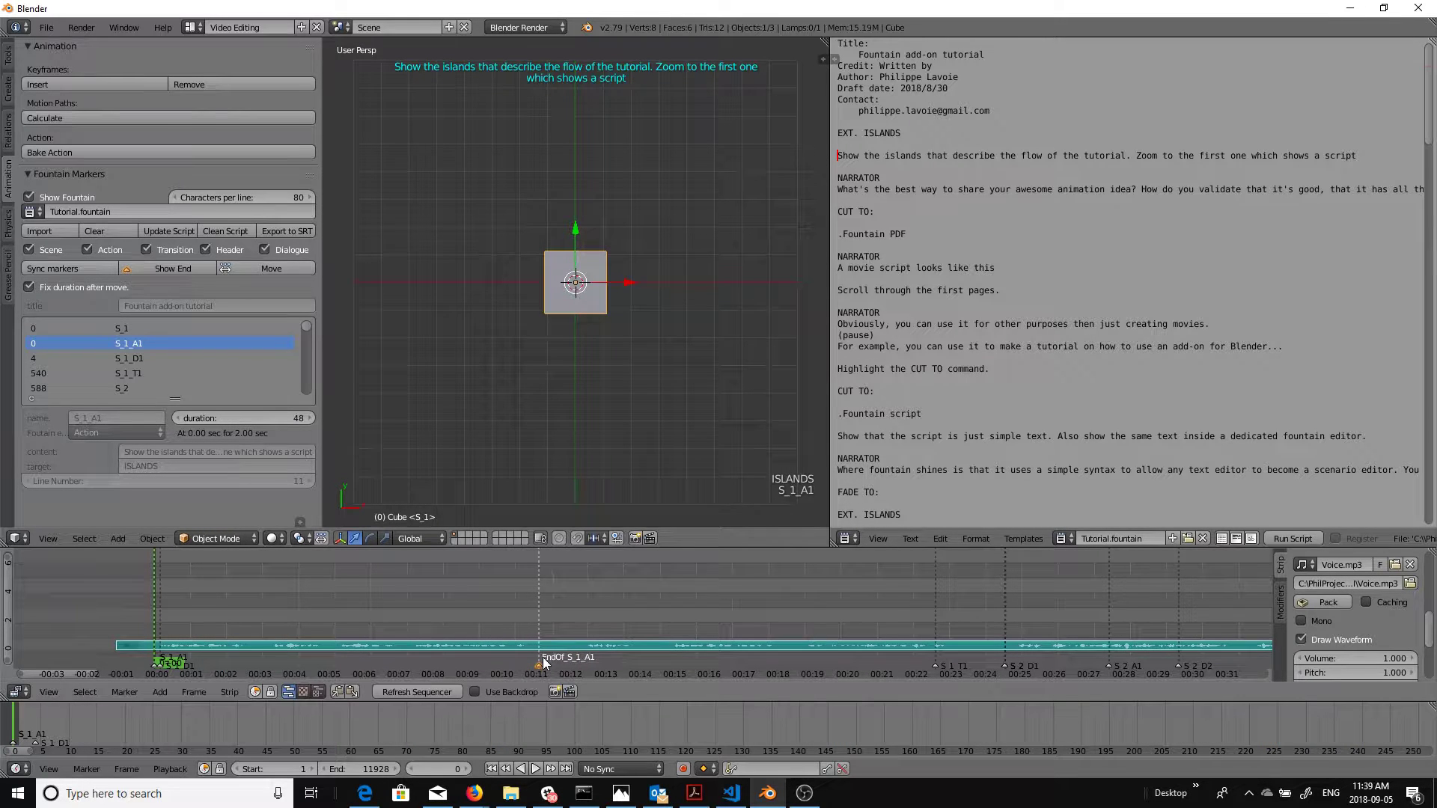
pyautogui.click(59, 269)
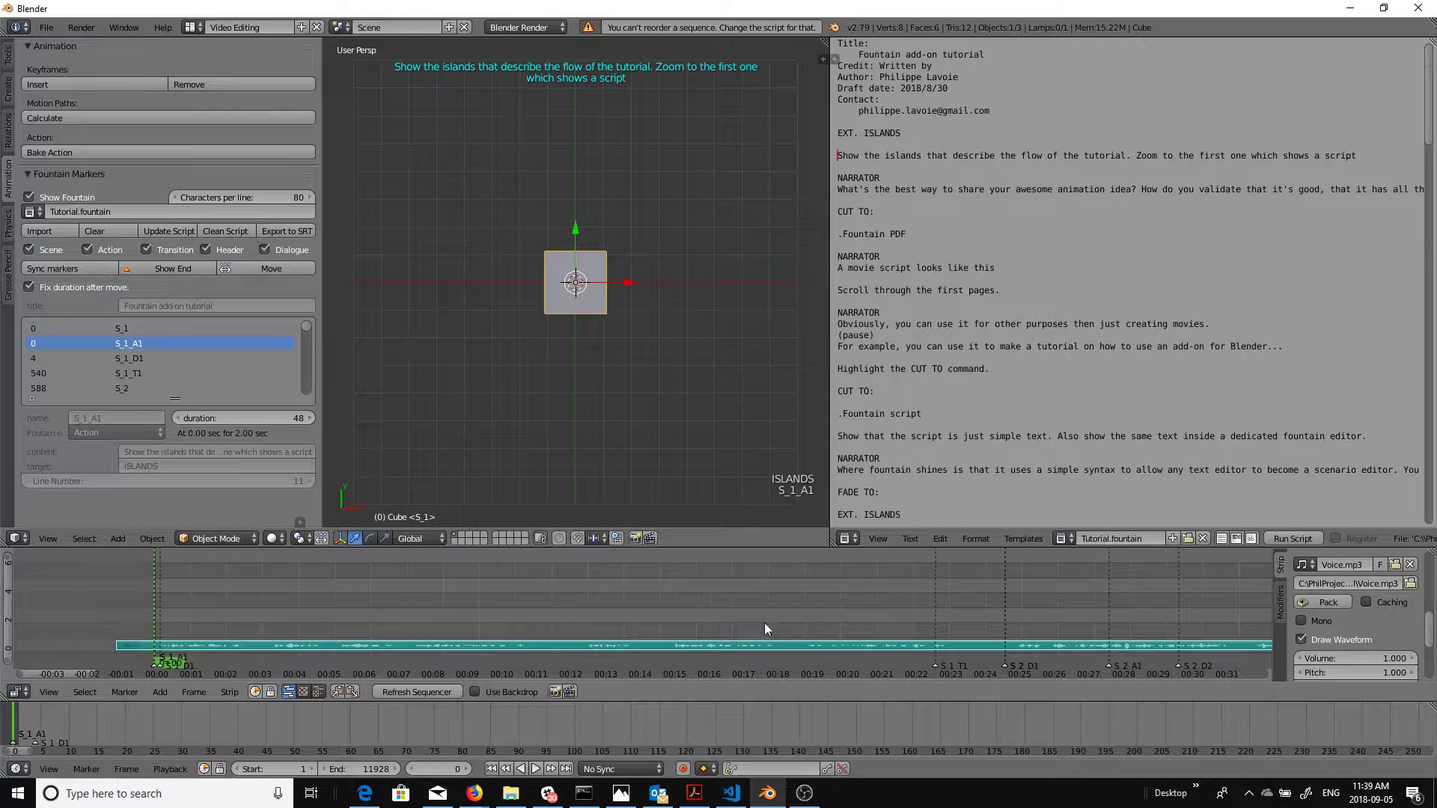
# Move the S_1_T1 transition marker and all markers following it to frame 281, just after the S_1_D1 dialogue
pyautogui.click(125, 356)
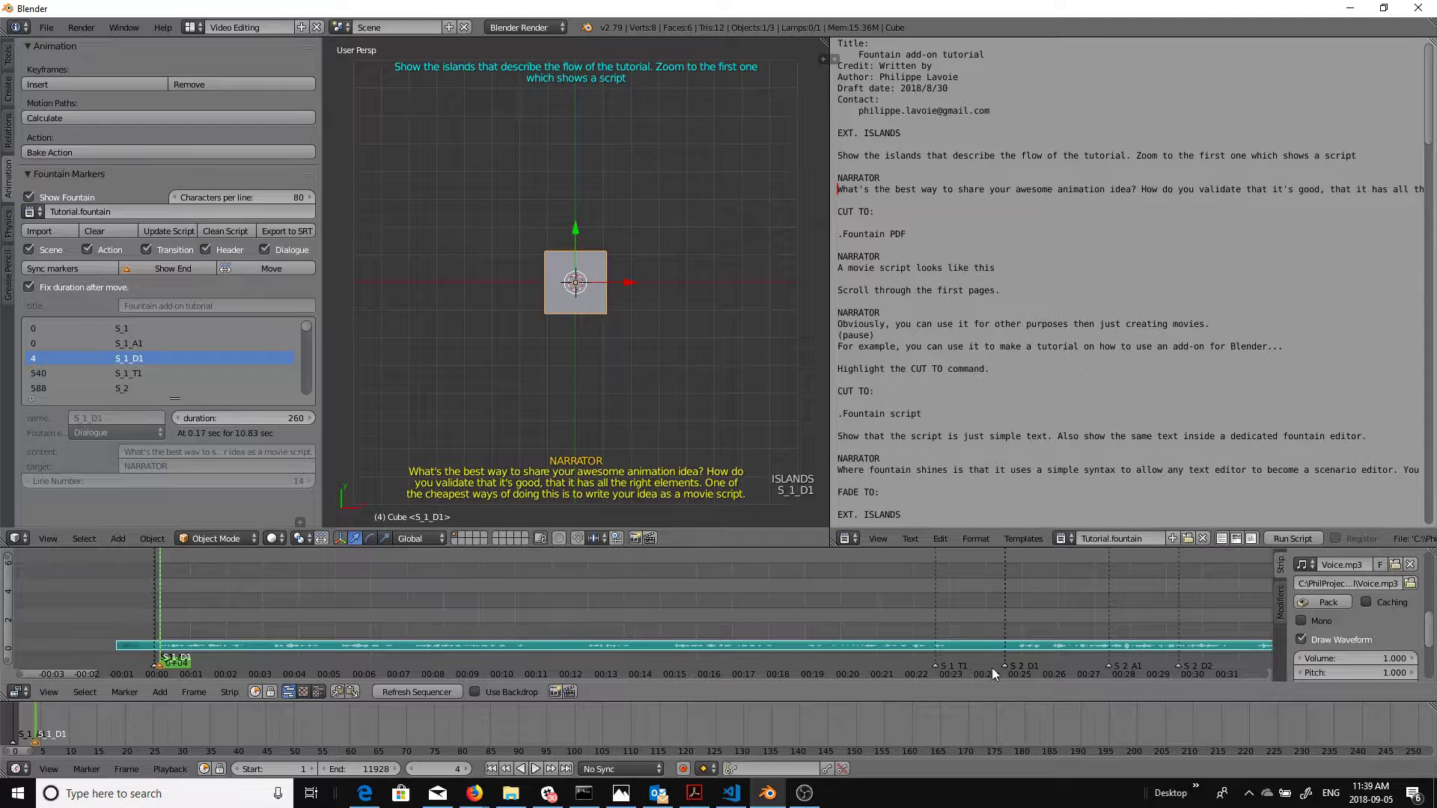
pyautogui.rightClick(939, 666)
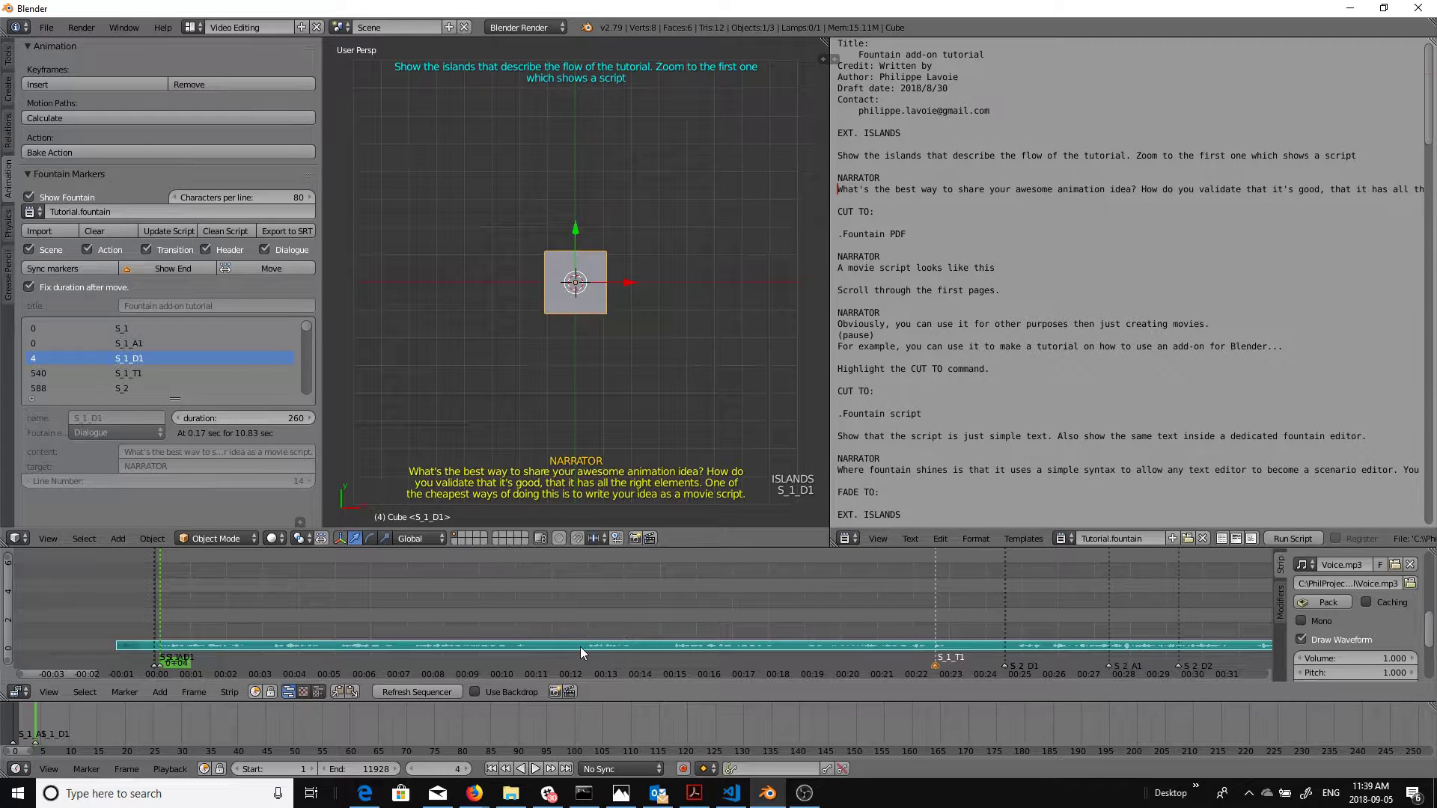
pyautogui.click(559, 648)
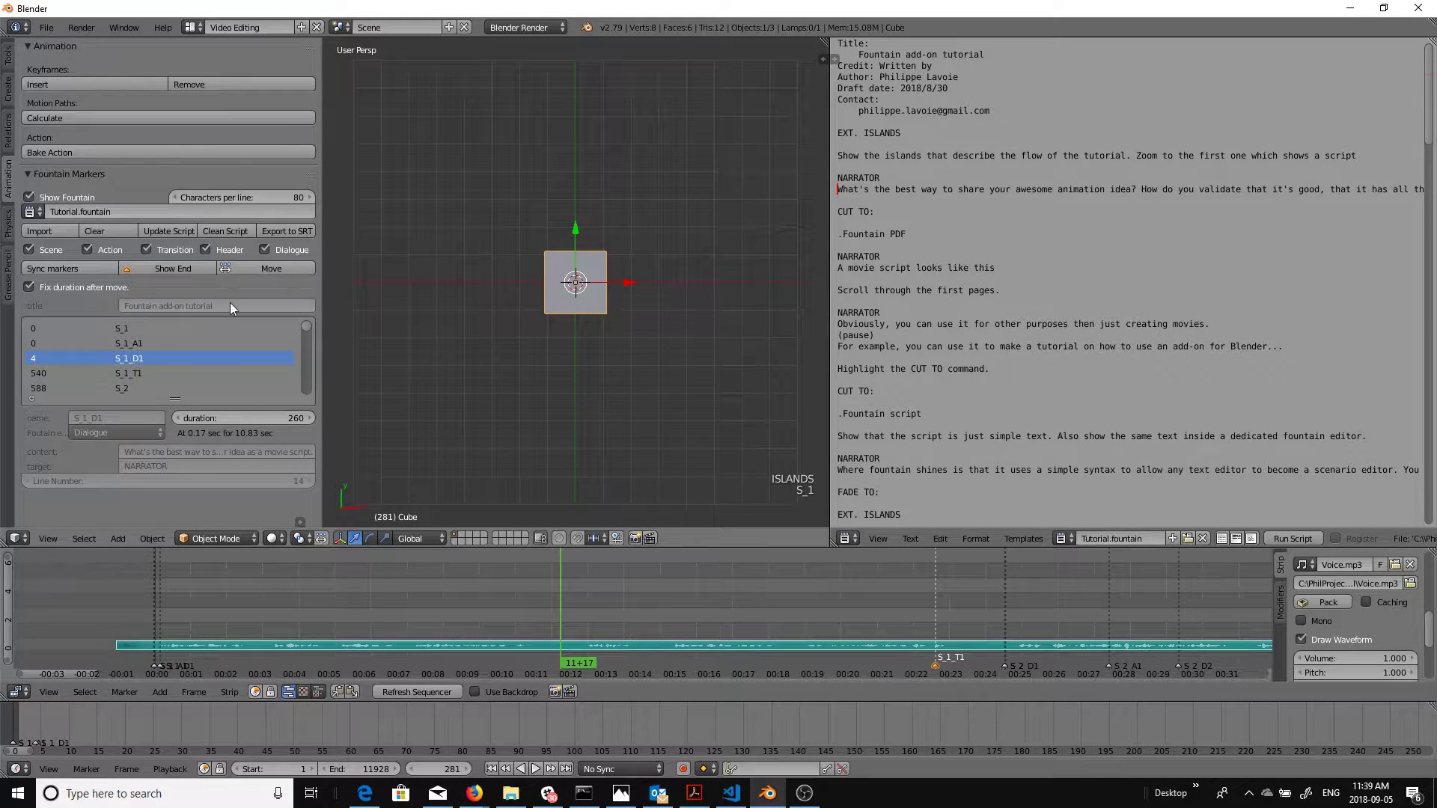
pyautogui.click(249, 268)
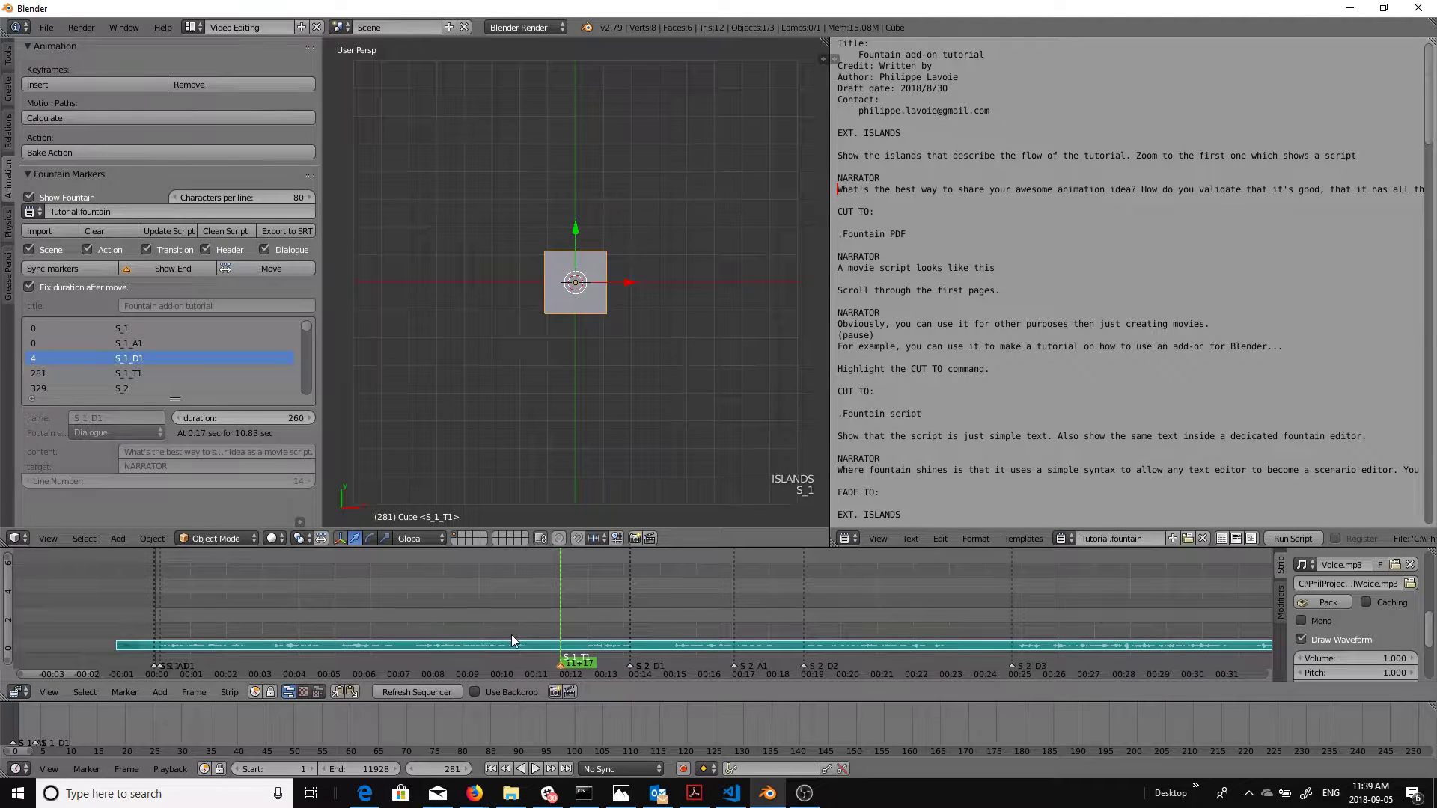
# Move the S_2 marker and its following markers to frame 285 and then to frame 298, and check the S_1_T1 transition's list entry
pyautogui.rightClick(631, 666)
pyautogui.click(568, 642)
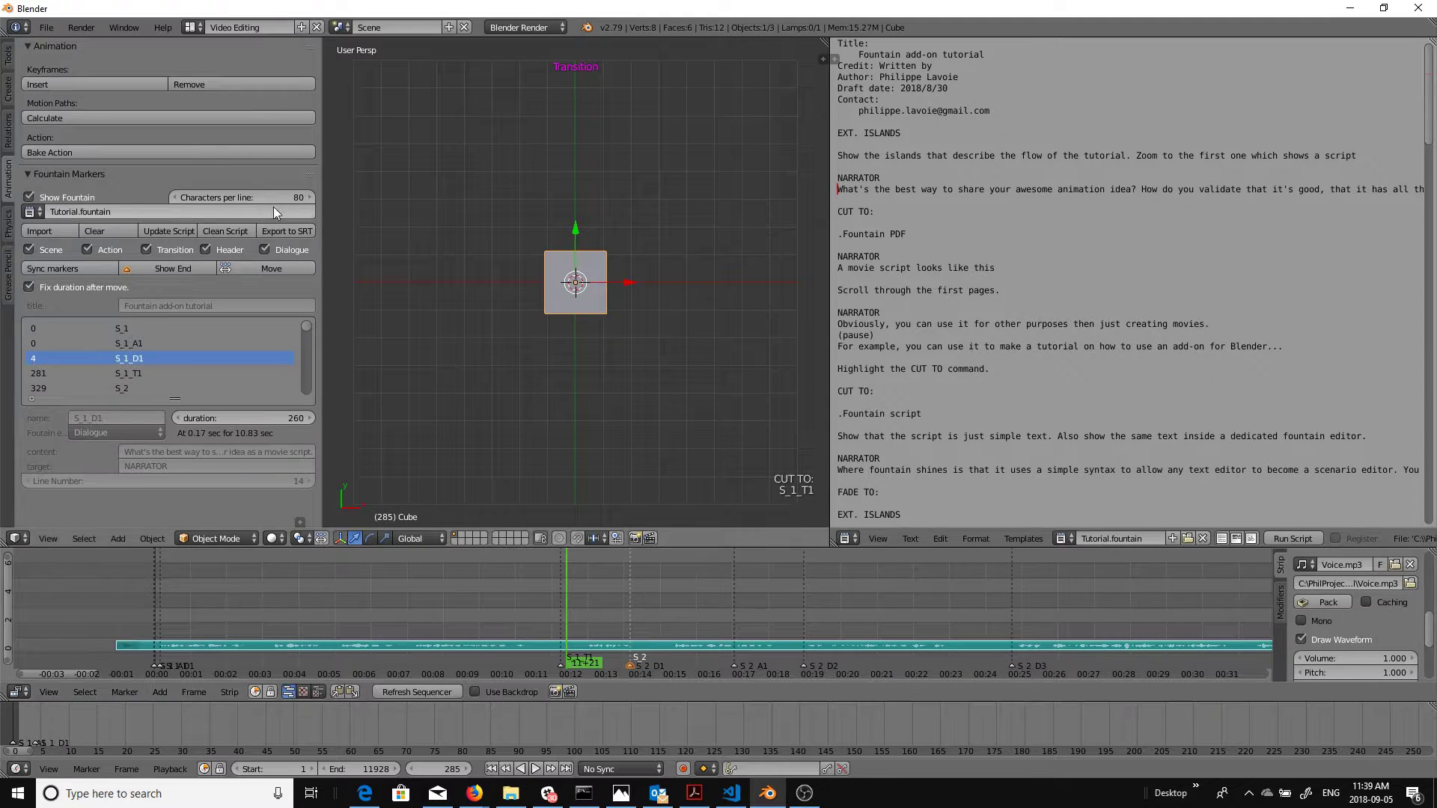
pyautogui.click(262, 268)
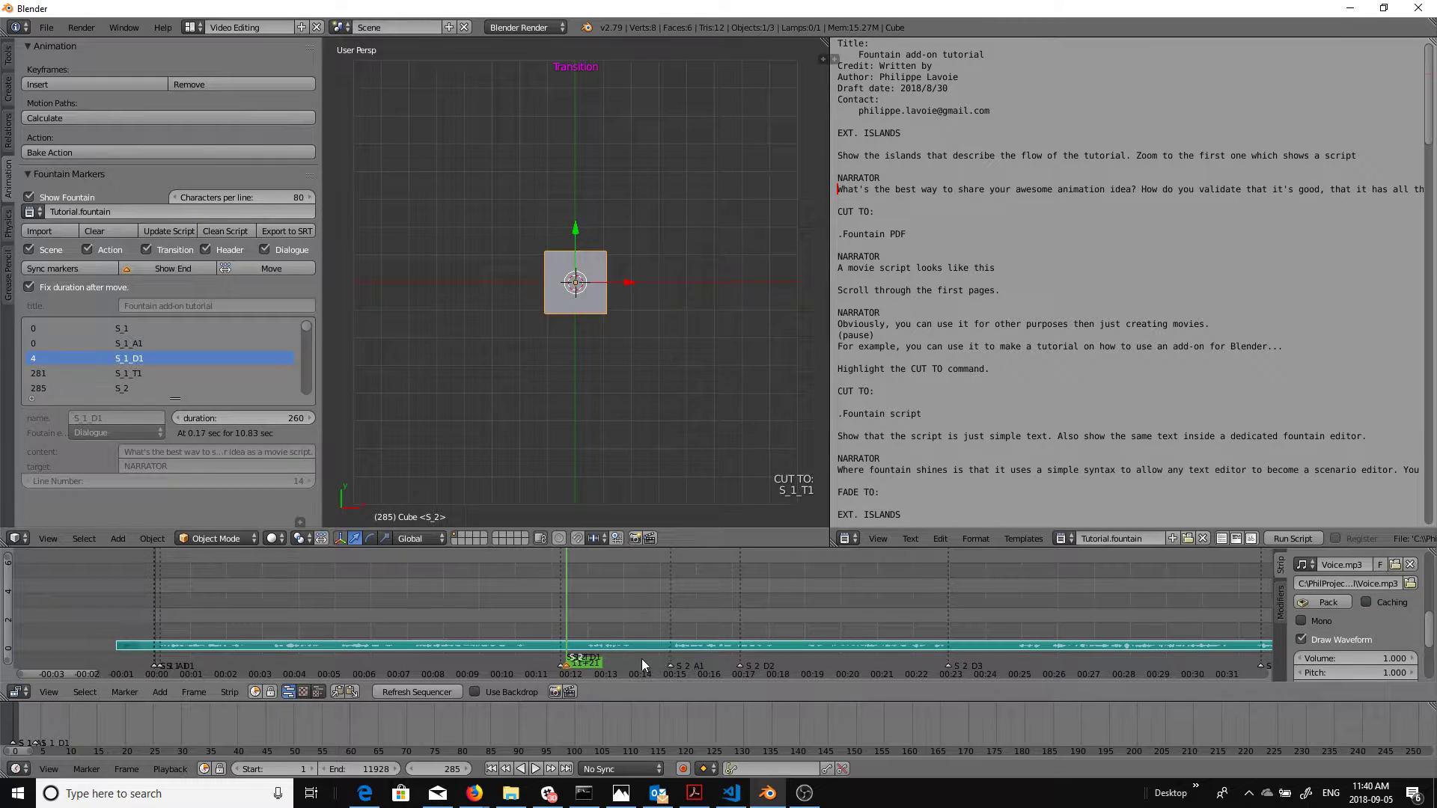
pyautogui.click(586, 642)
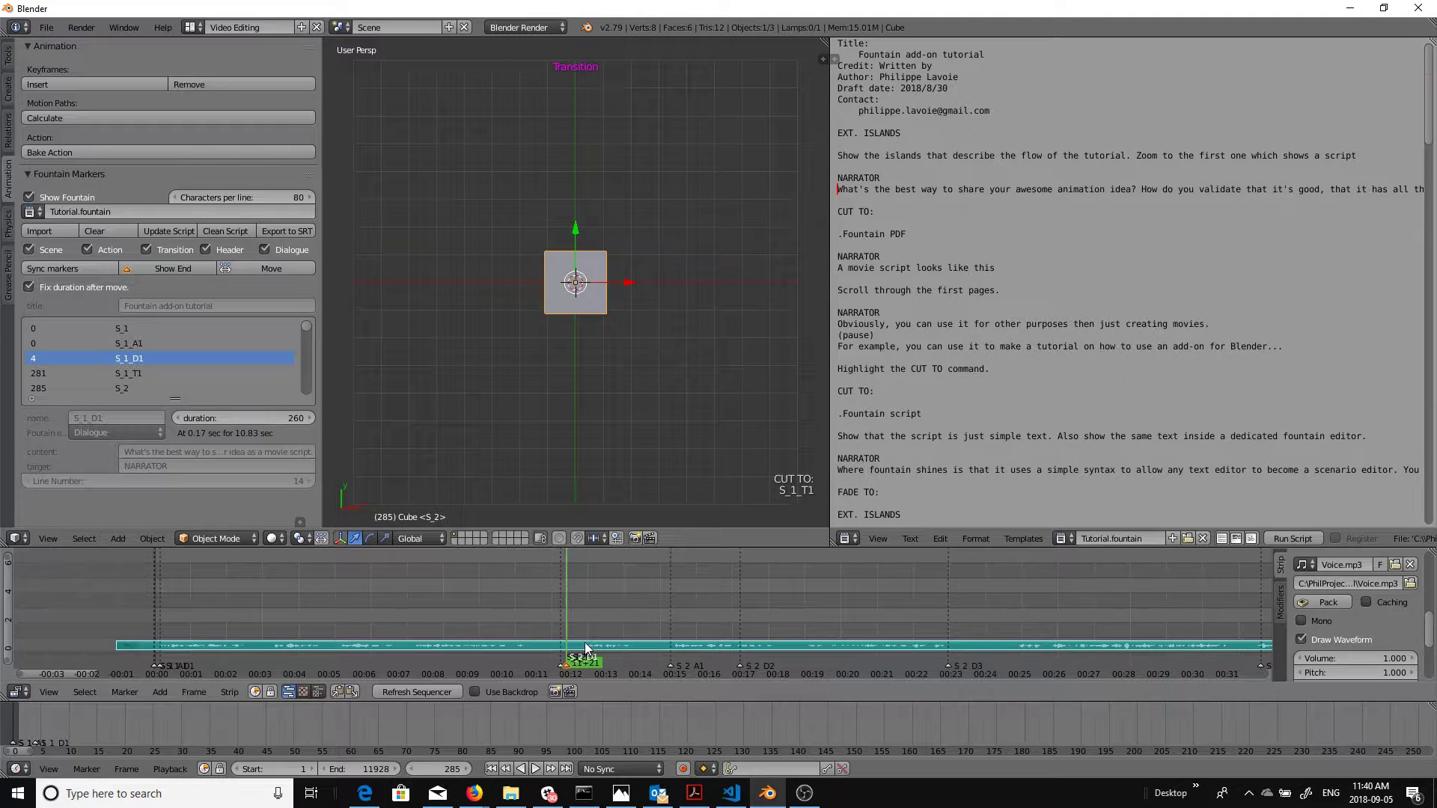
pyautogui.click(267, 261)
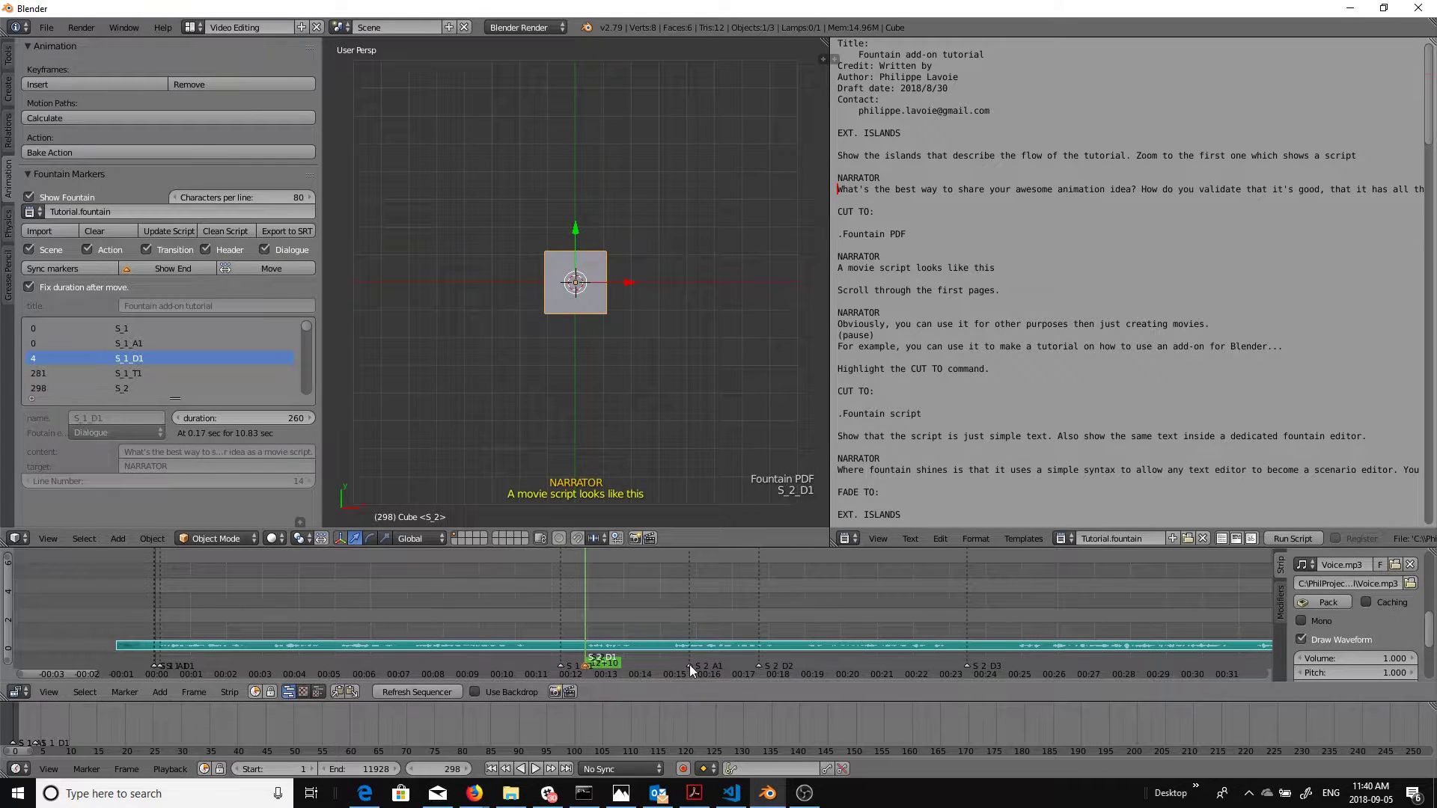
pyautogui.rightClick(559, 666)
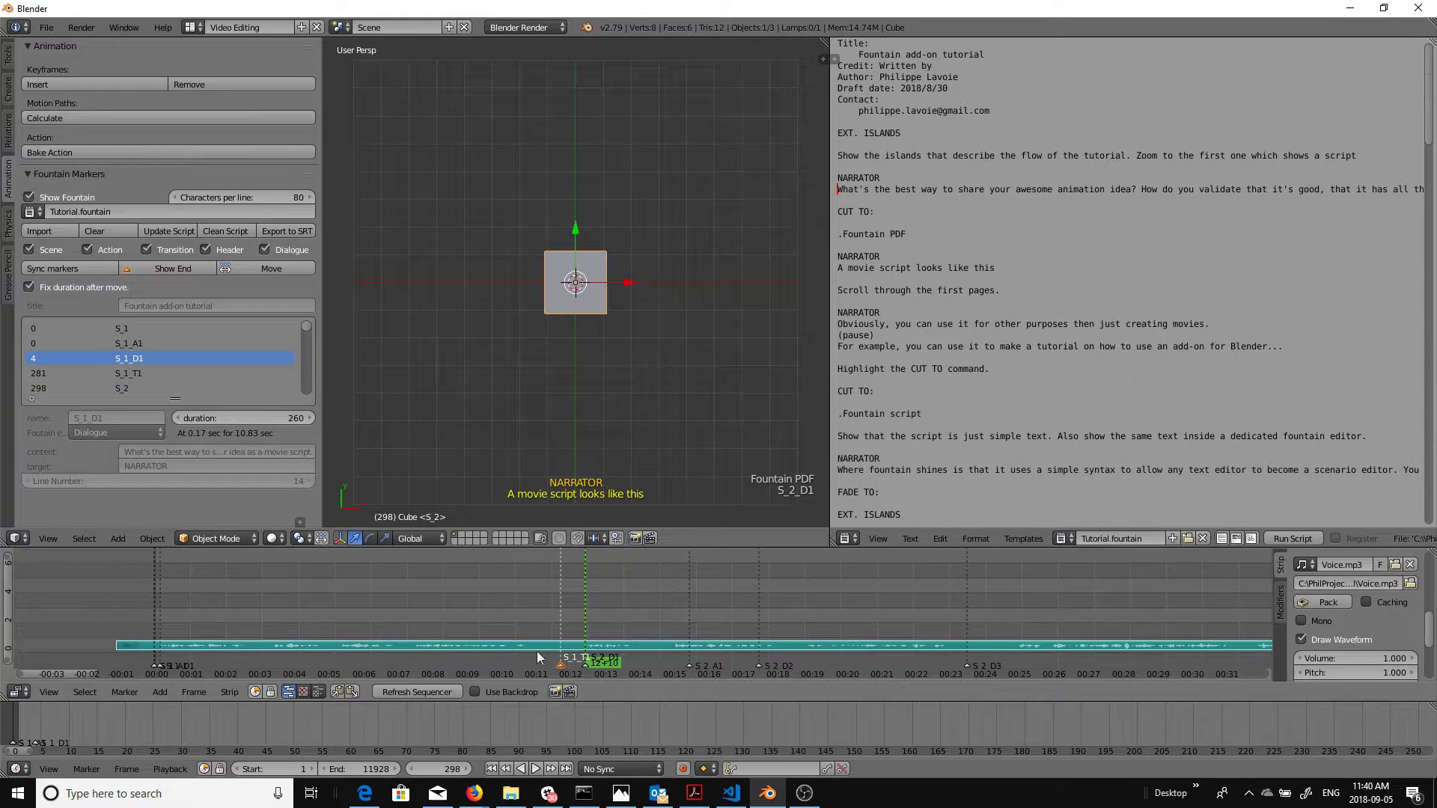
pyautogui.click(133, 372)
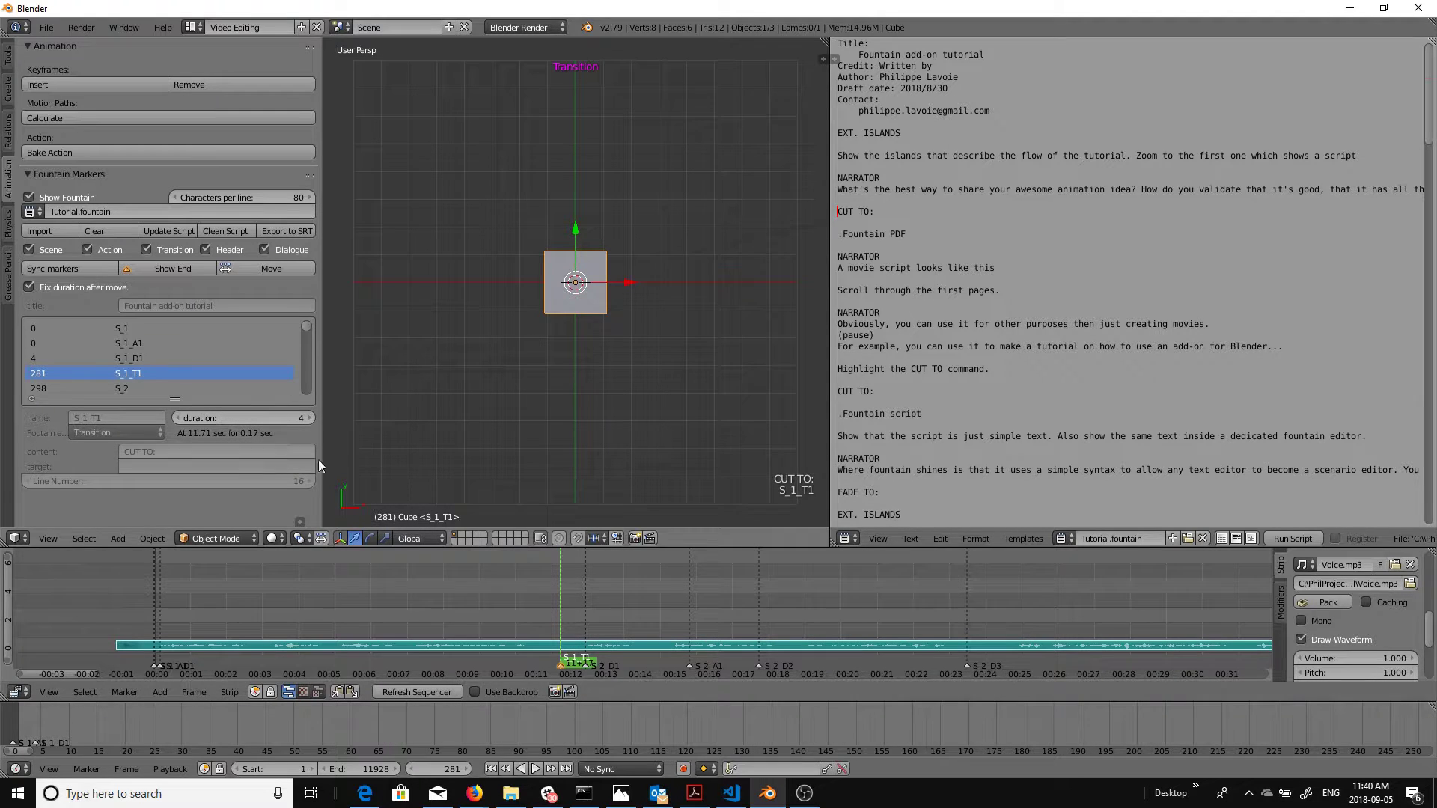
# Move the S_2_A1 marker to about 14 seconds, and try to move the S_2_D2 marker to frame 354
pyautogui.rightClick(689, 665)
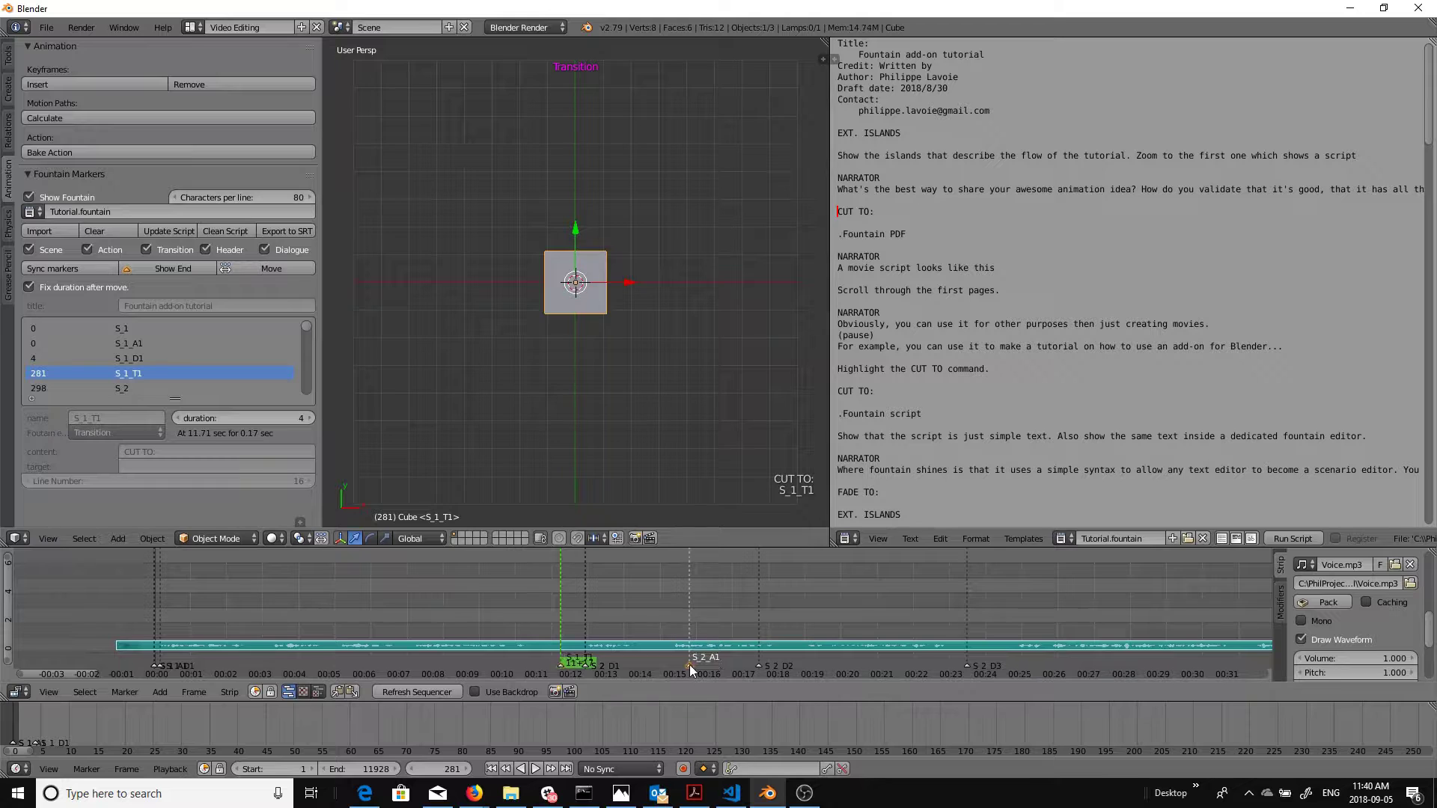
pyautogui.press('g')
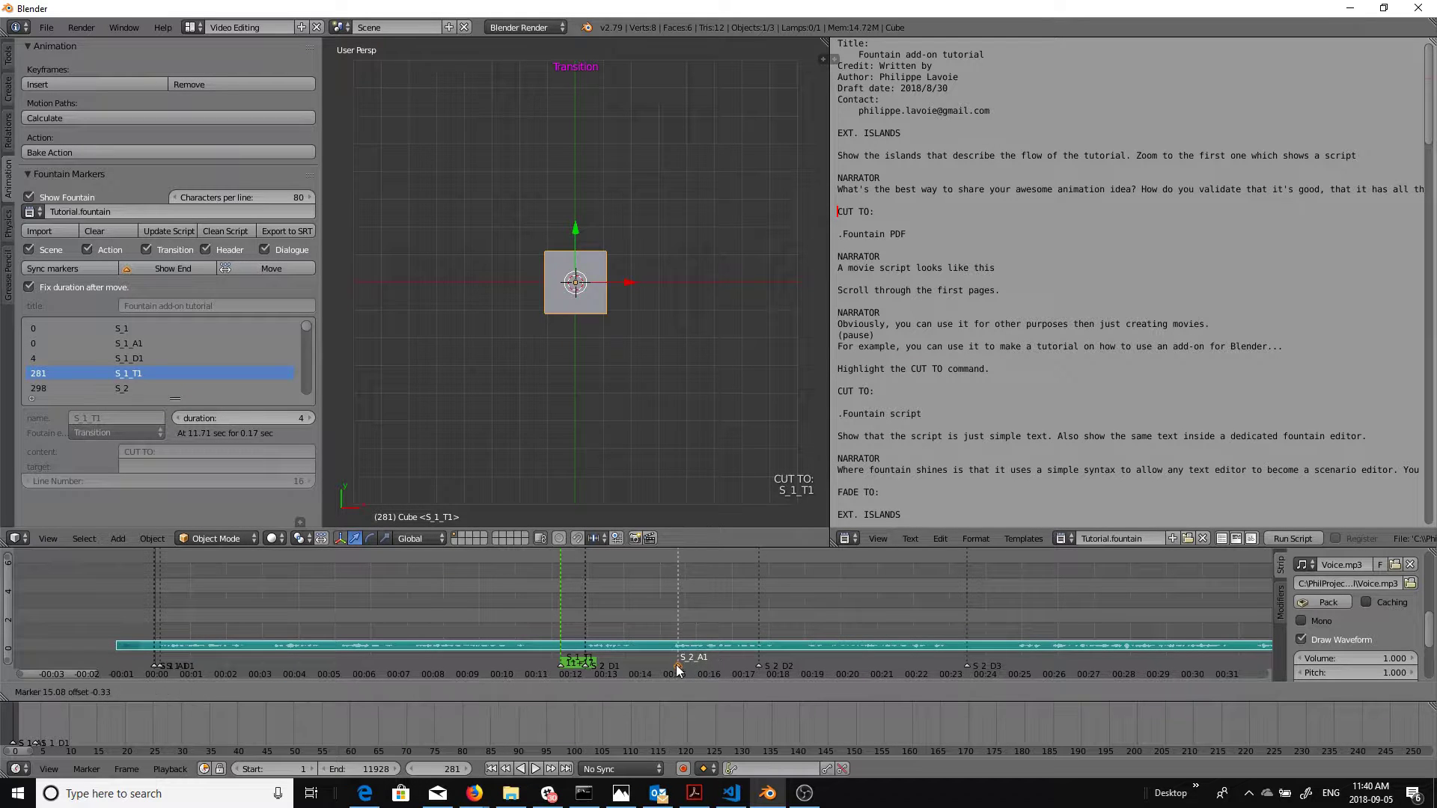
pyautogui.click(643, 665)
pyautogui.rightClick(757, 663)
pyautogui.press('g')
pyautogui.click(756, 665)
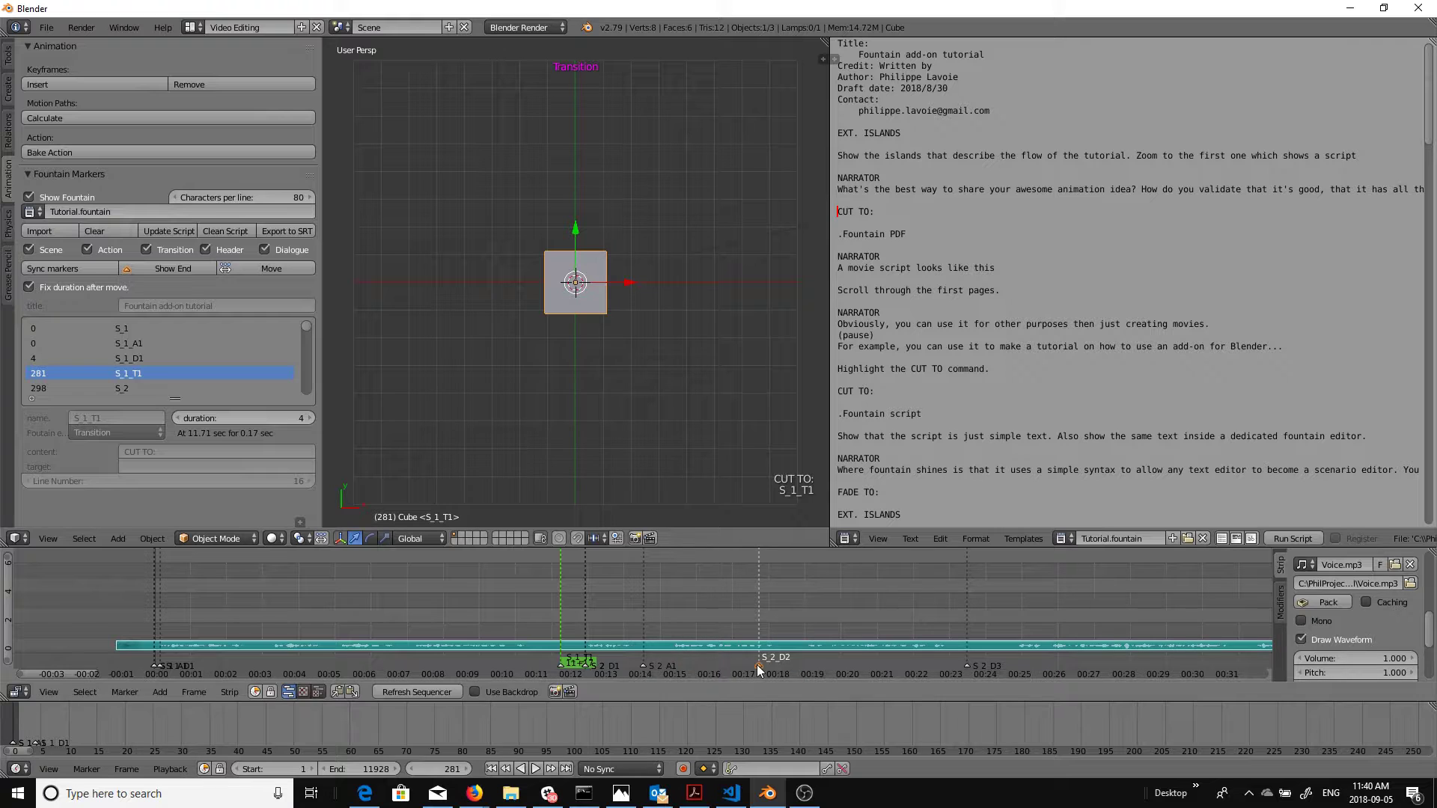
pyautogui.click(666, 632)
pyautogui.click(286, 271)
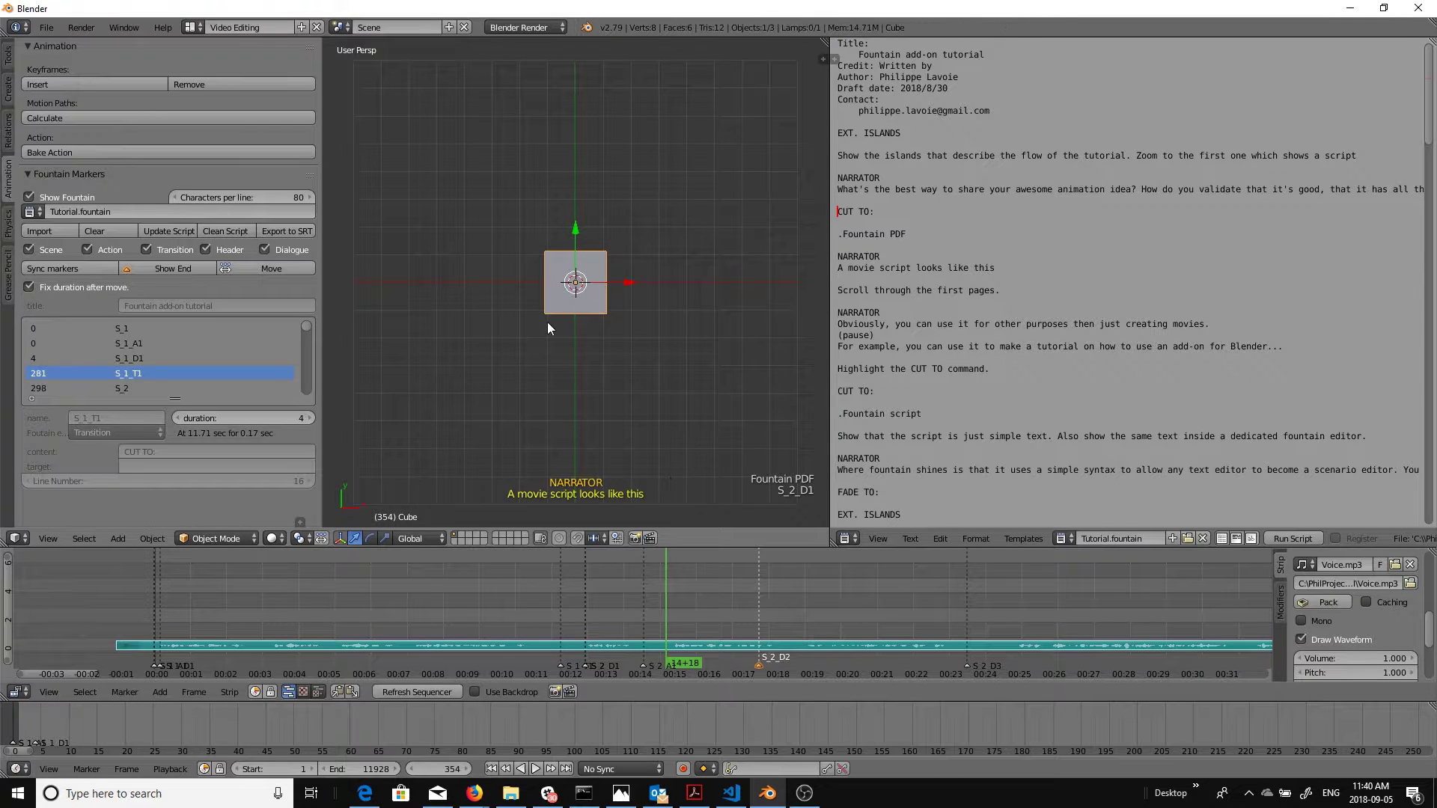
# Write the marker timings into the Tutorial.fountain script, clean them out again, and undo back to the previous marker positions
pyautogui.click(166, 230)
pyautogui.click(334, 284)
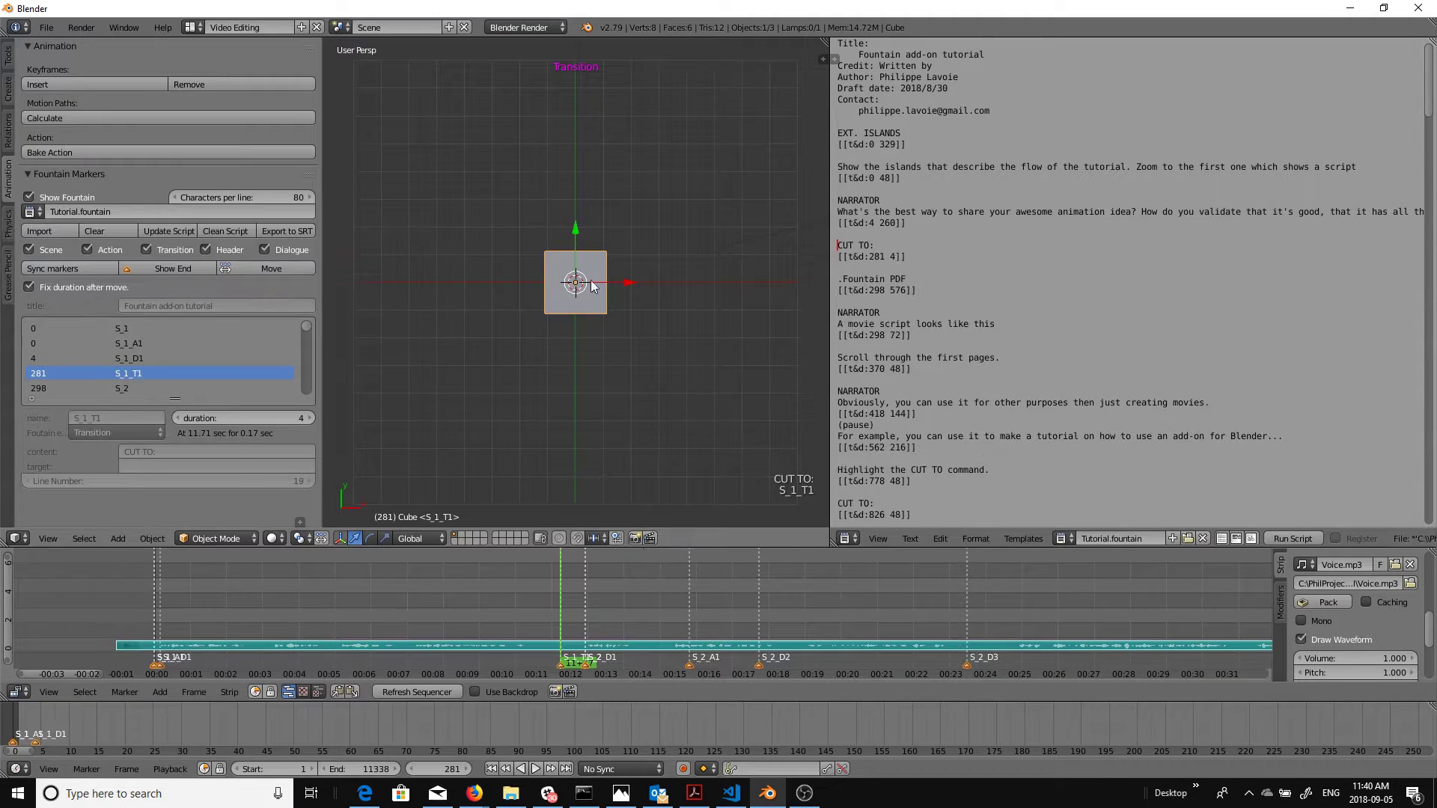
pyautogui.doubleClick(901, 290)
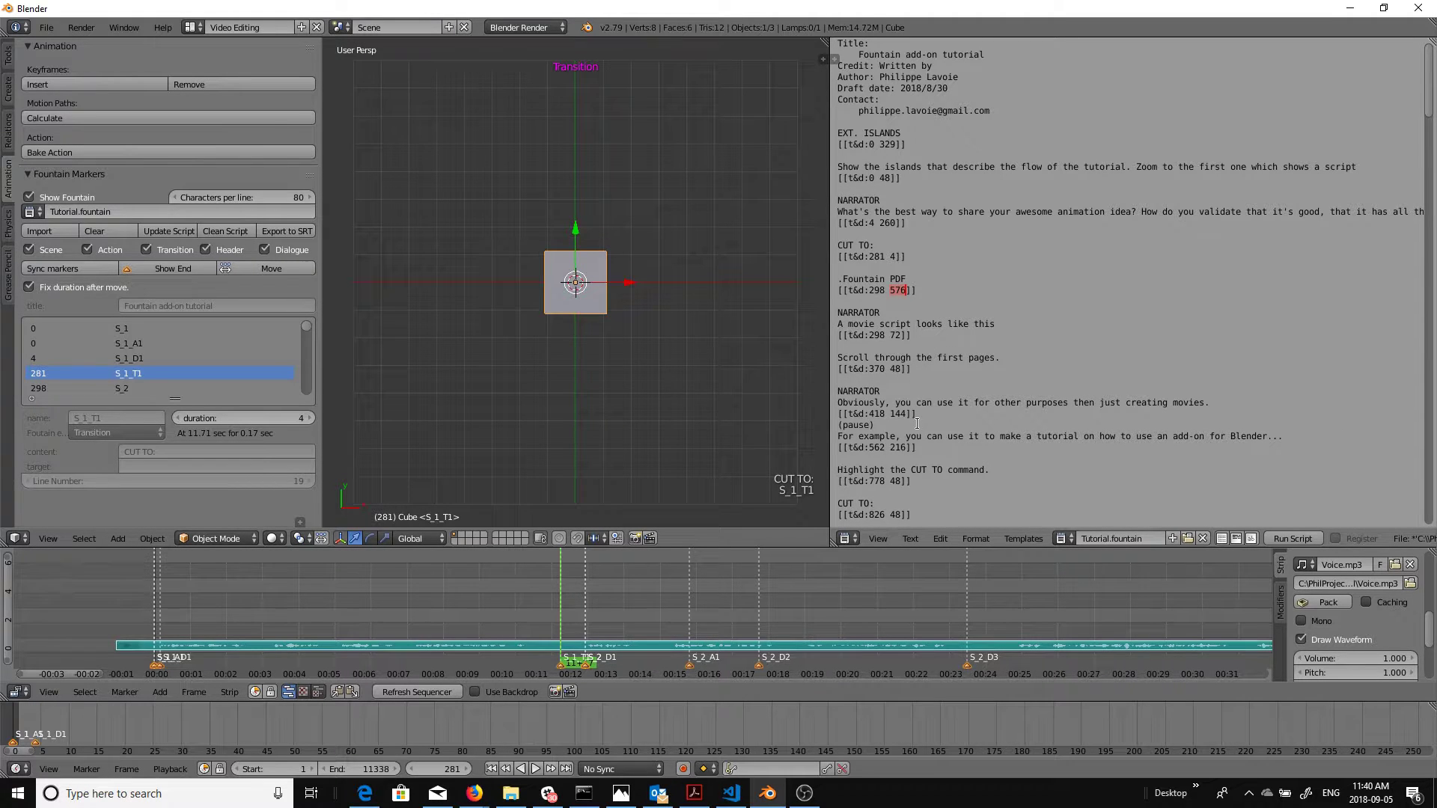
pyautogui.click(219, 234)
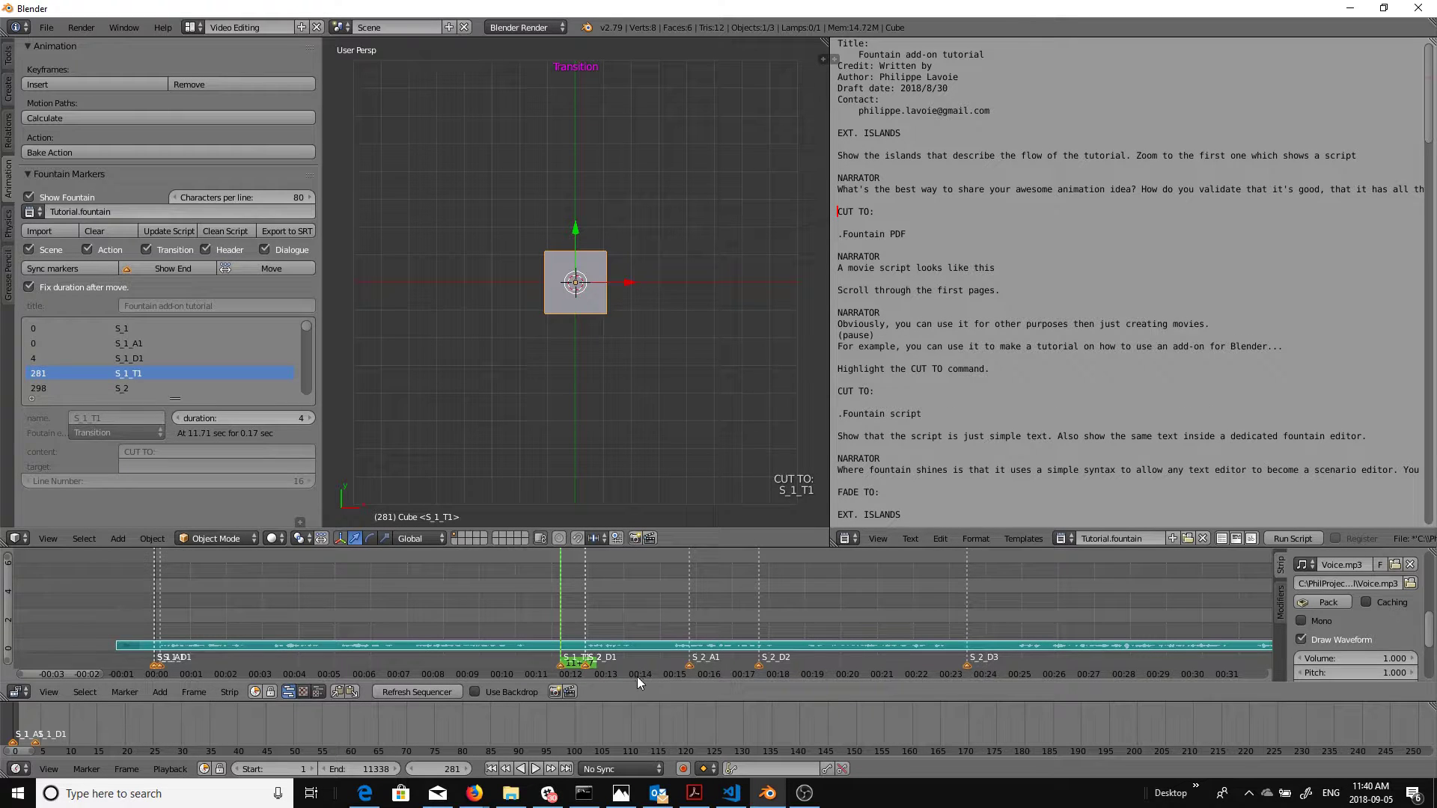
pyautogui.rightClick(594, 665)
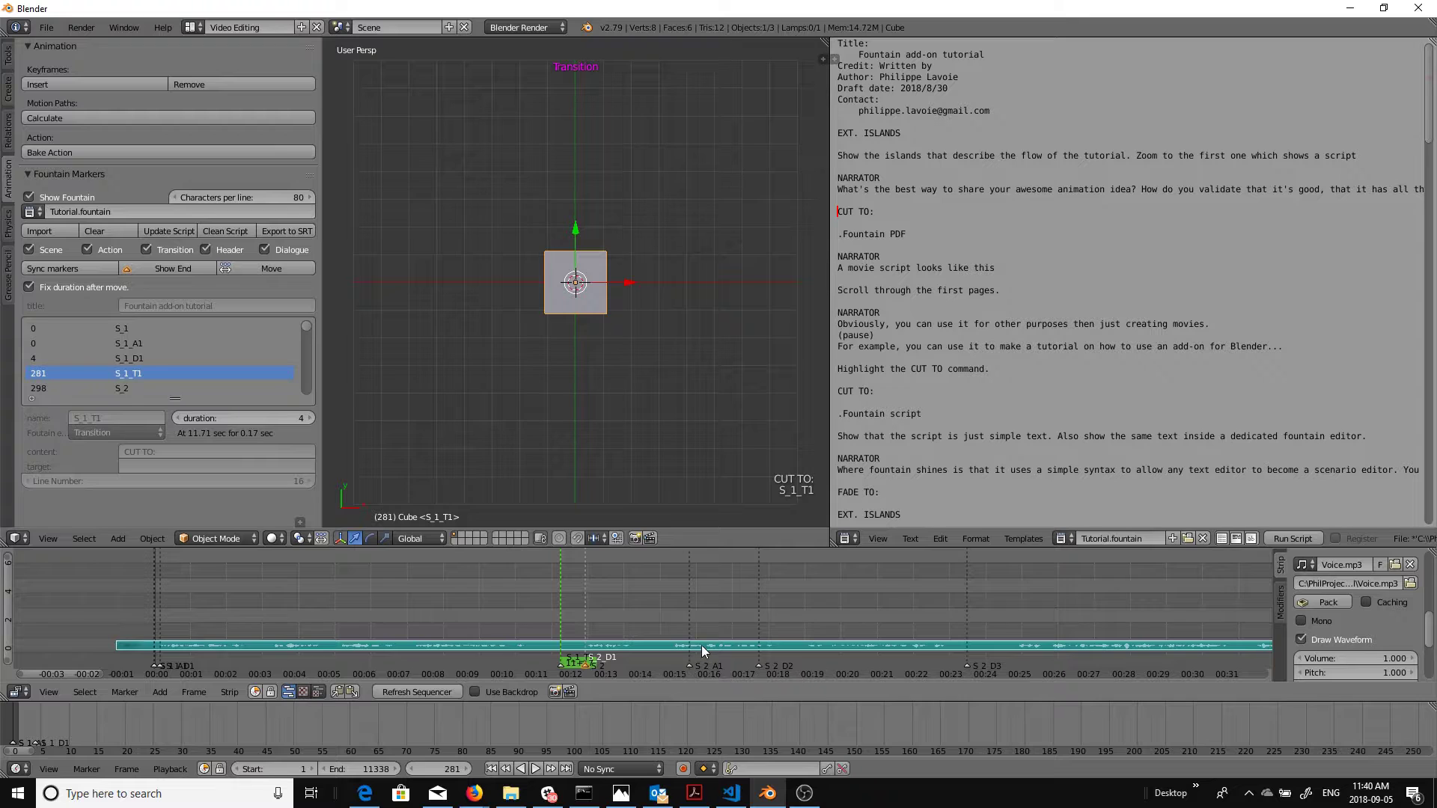
pyautogui.hotkey('ctrl', 'z')
pyautogui.hotkey('ctrl', 'z')
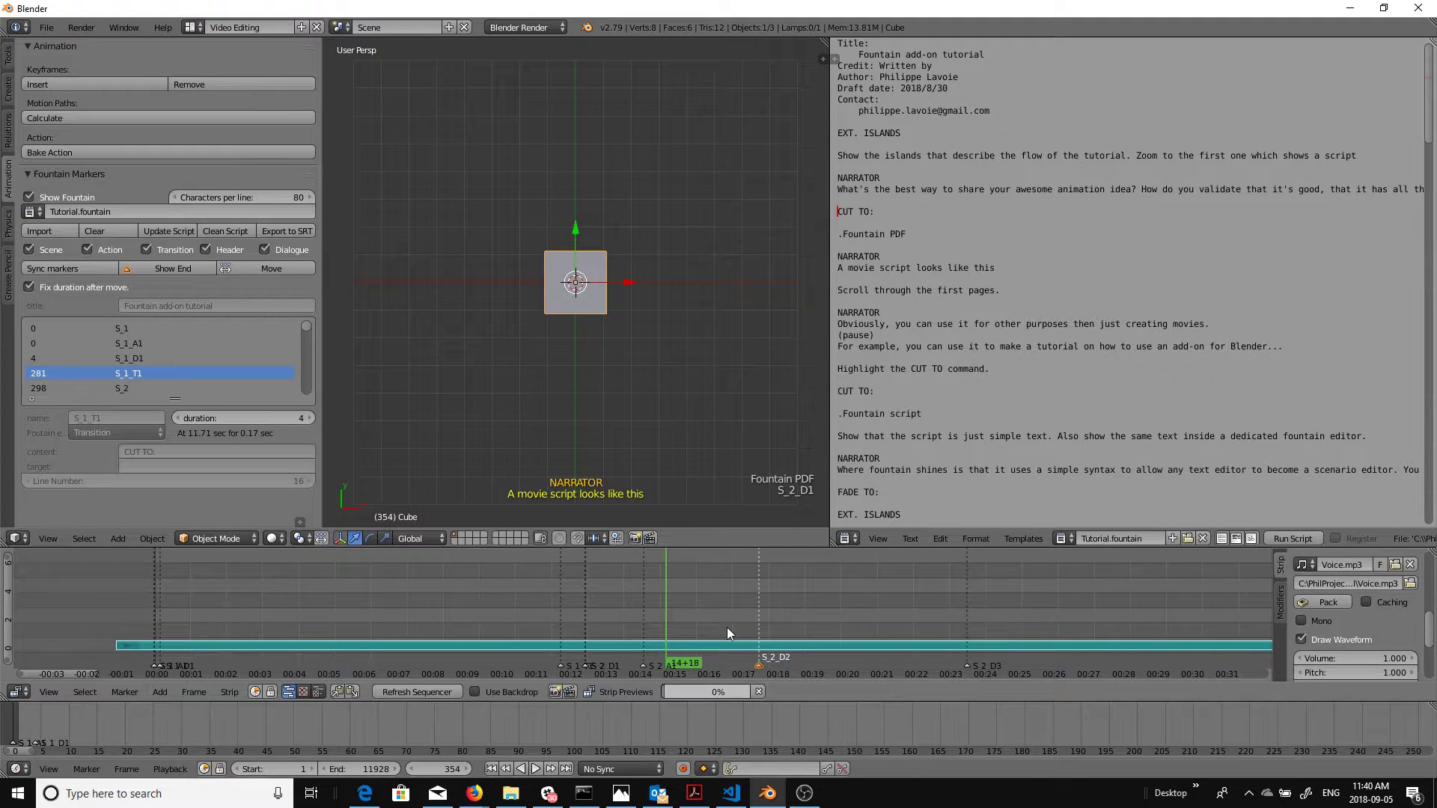
# Jump to the S_2_A1 entry in the Fountain marker list, and move the S_2 marker with its following markers to frame 370
pyautogui.click(988, 367)
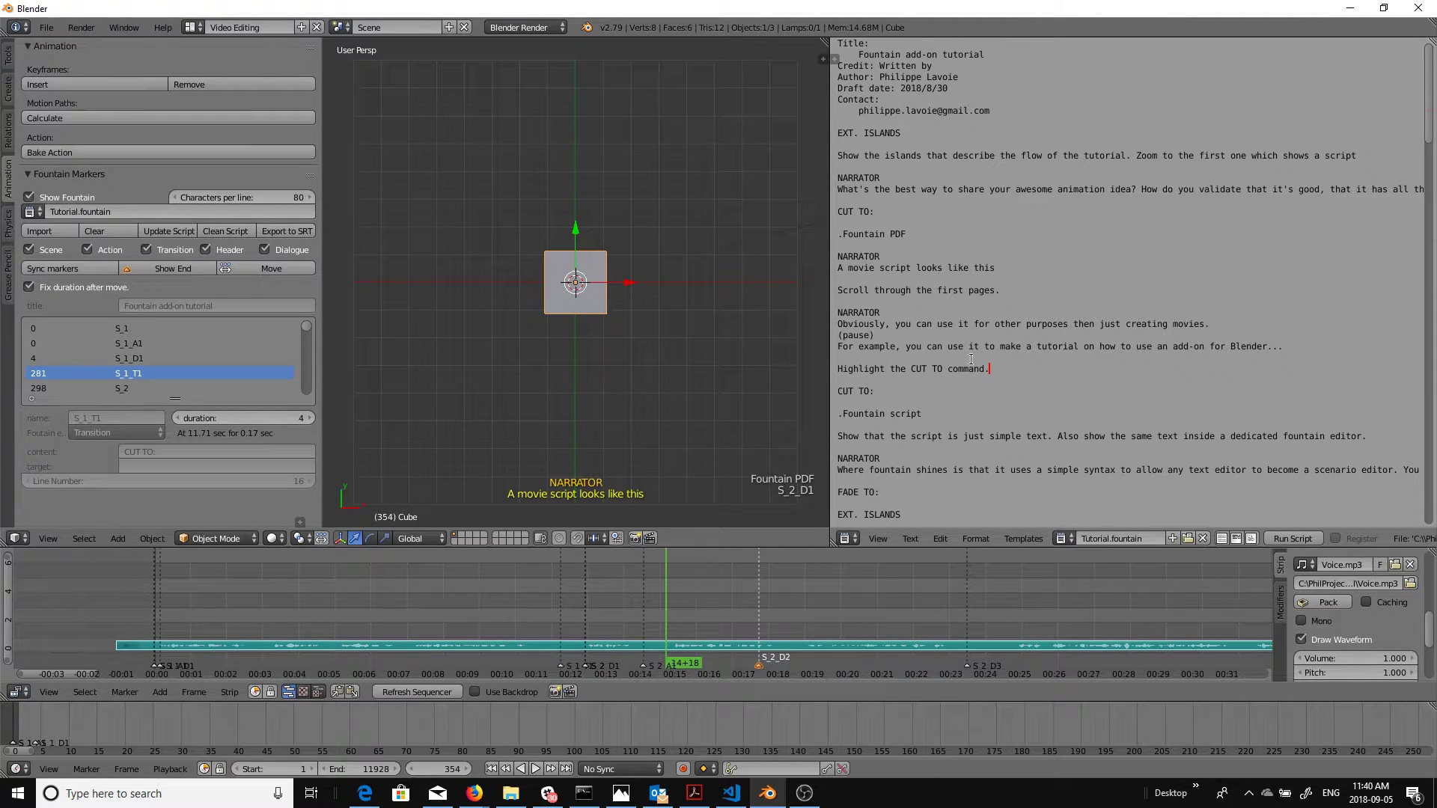
pyautogui.scroll(-3, 926, 435)
pyautogui.scroll(3, 926, 435)
pyautogui.scroll(-1, 199, 379)
pyautogui.scroll(-2, 200, 378)
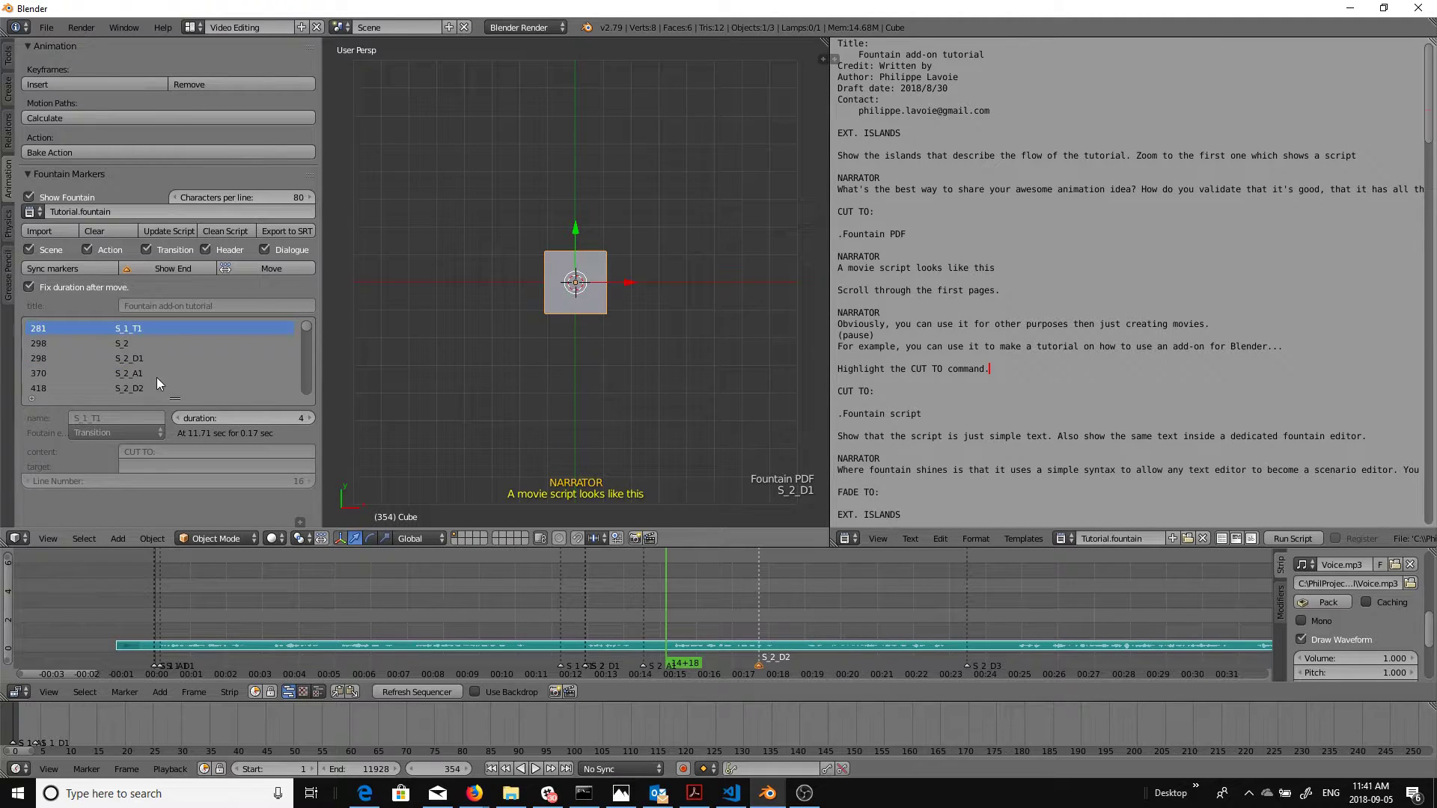
pyautogui.click(153, 374)
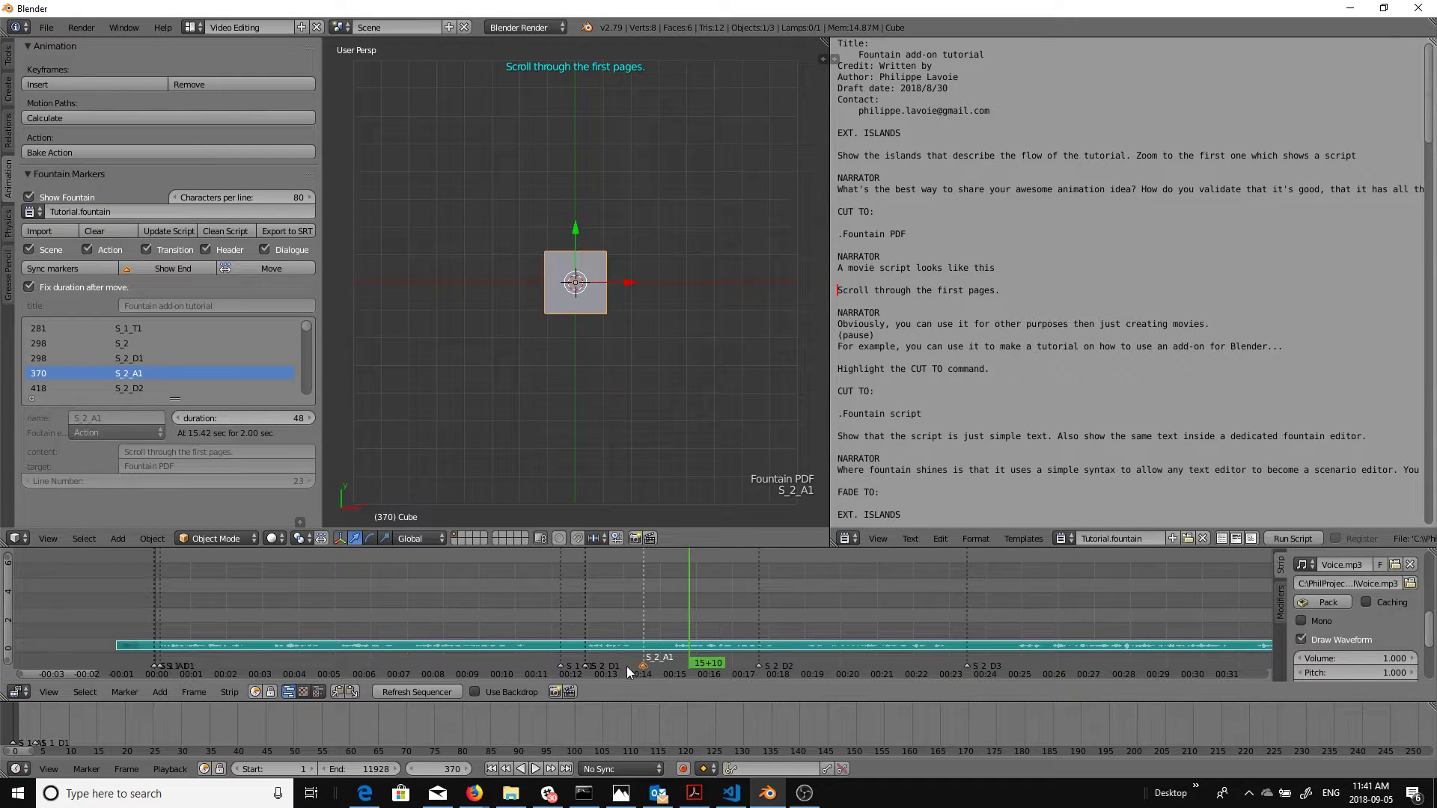
pyautogui.rightClick(586, 665)
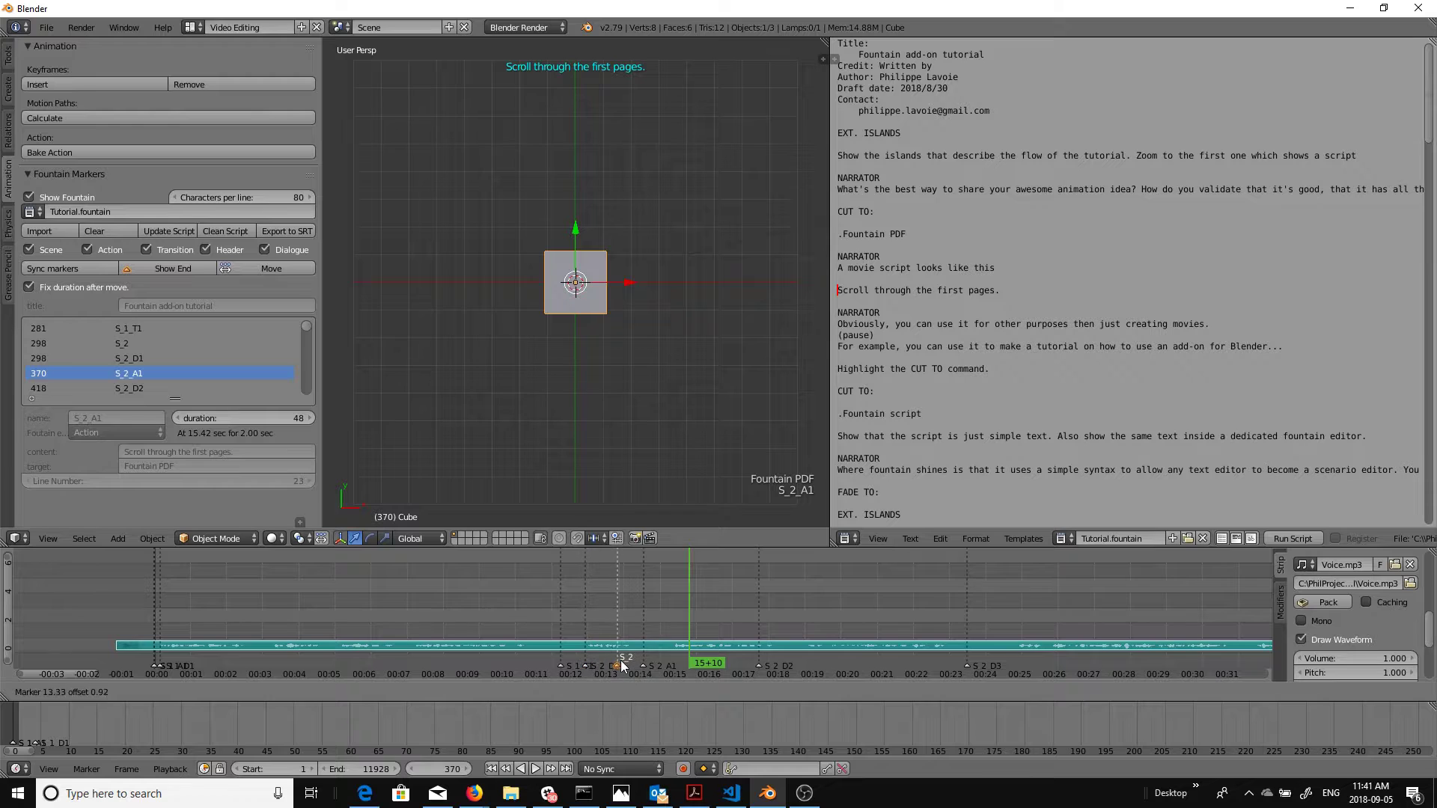
pyautogui.click(267, 269)
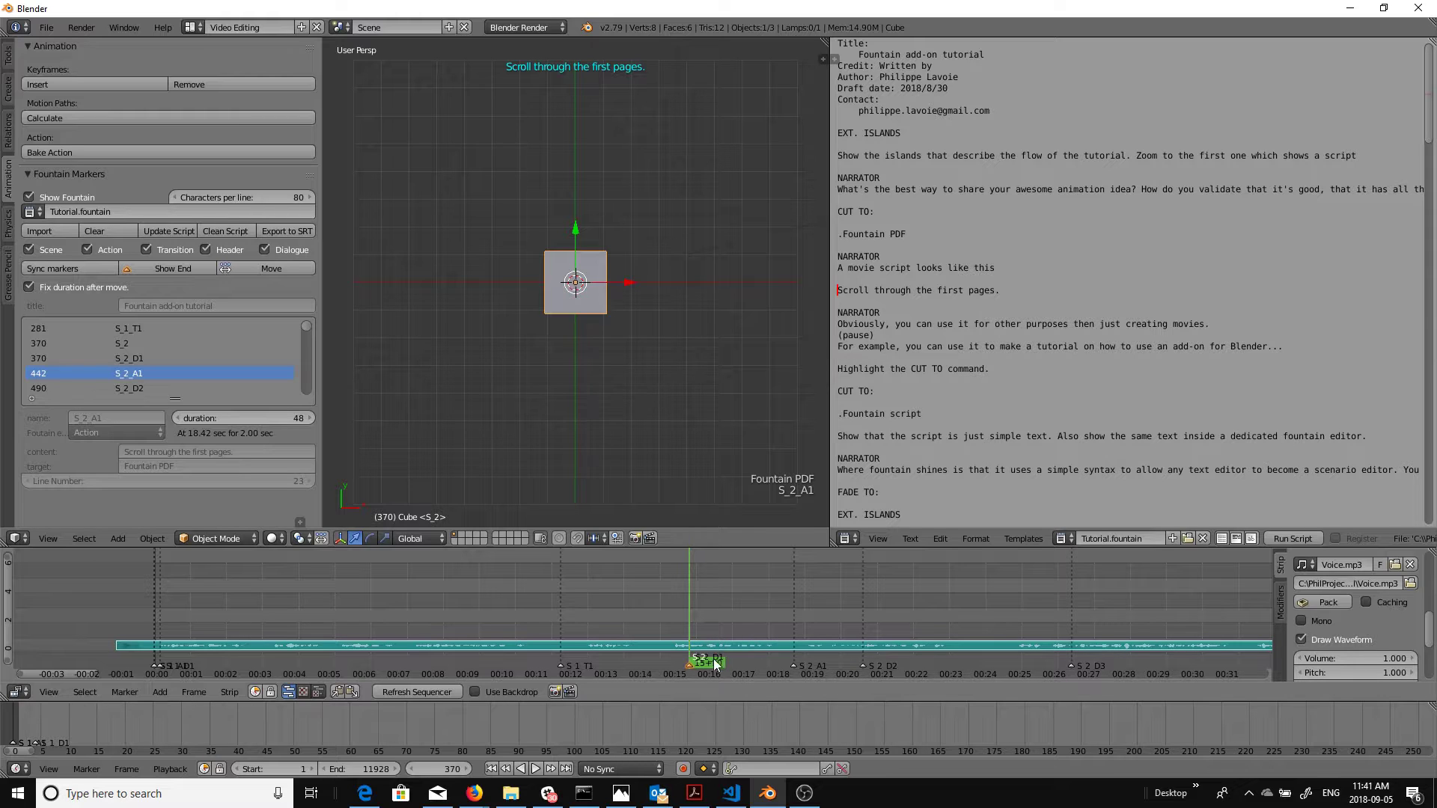
# Try to move the S_2_A1 marker ahead of S_2, just after the S_1_T1 transition, and sync the markers
pyautogui.rightClick(787, 663)
pyautogui.press('g')
pyautogui.click(594, 669)
pyautogui.click(75, 270)
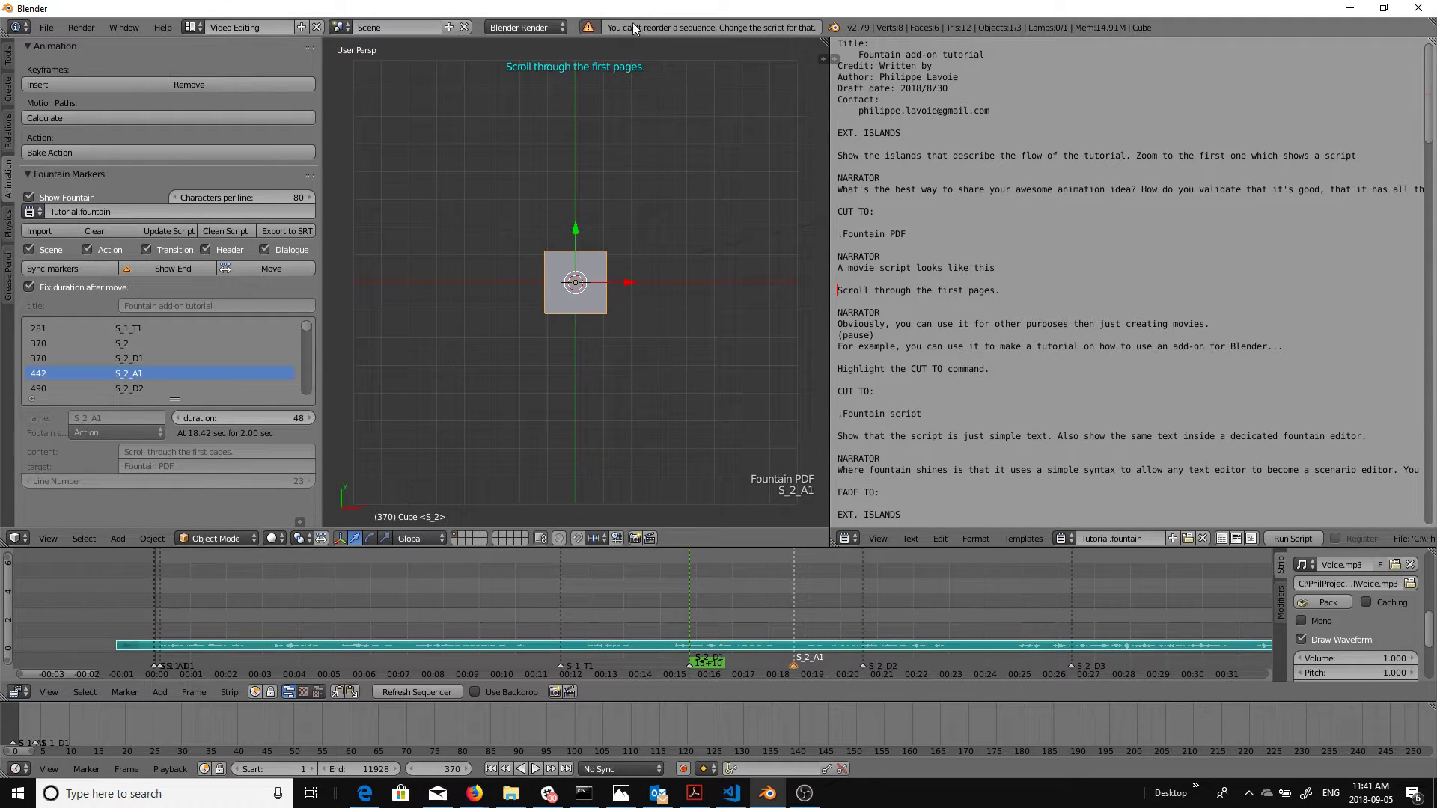
# Cut the action line "Move to the people island." from under the second EXT. ISLANDS heading in the script
pyautogui.click(934, 424)
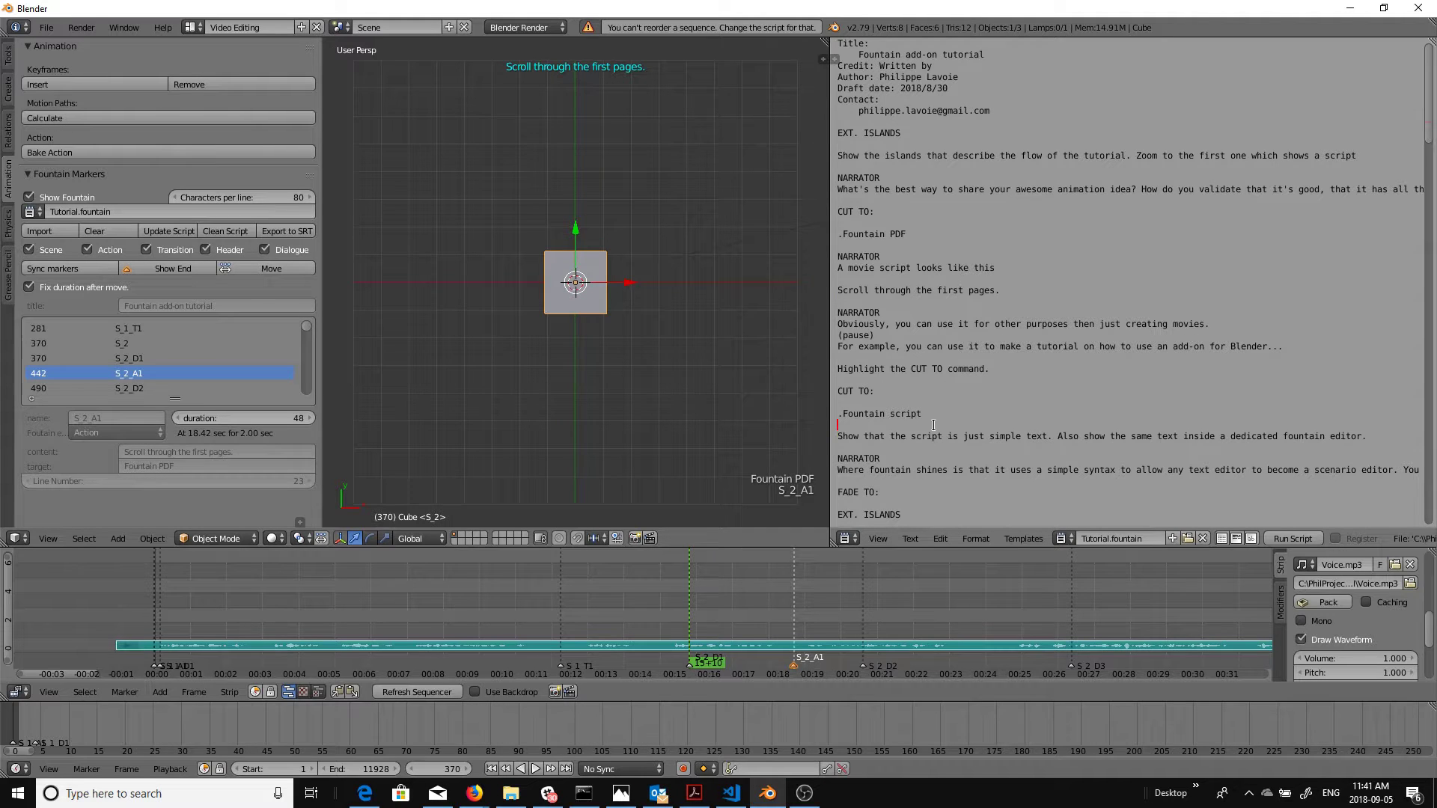
pyautogui.scroll(-1, 938, 423)
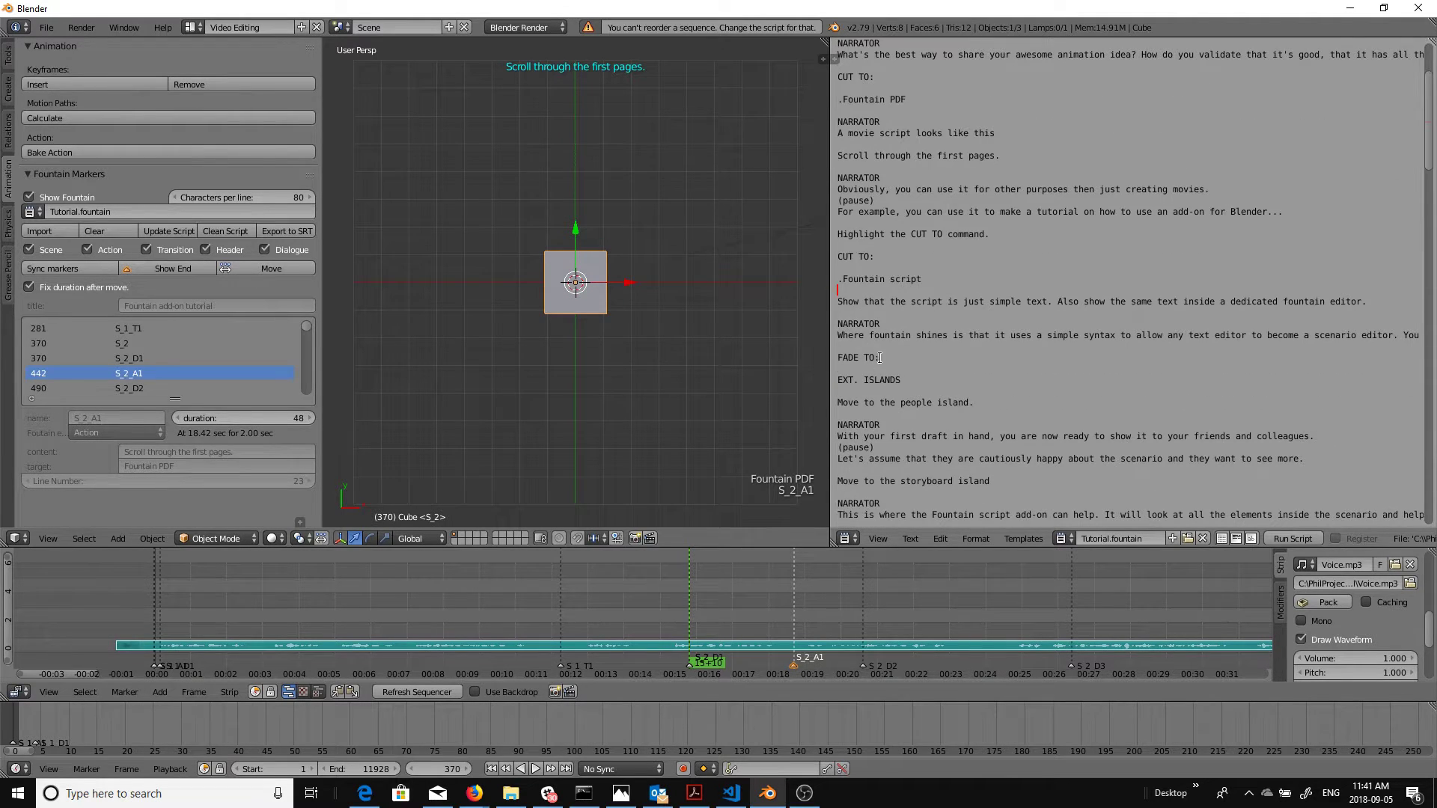
pyautogui.scroll(-1, 885, 369)
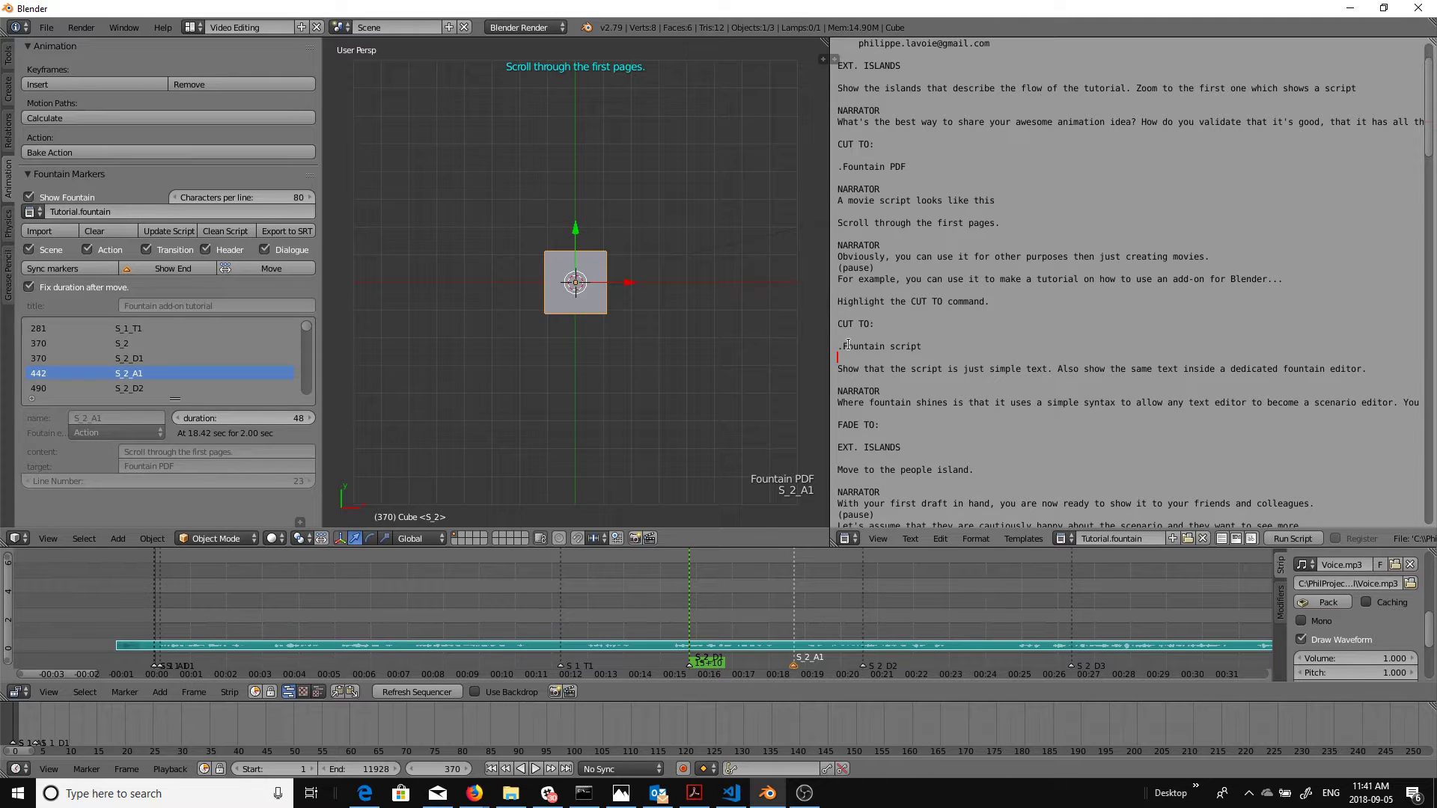
pyautogui.scroll(-3, 865, 393)
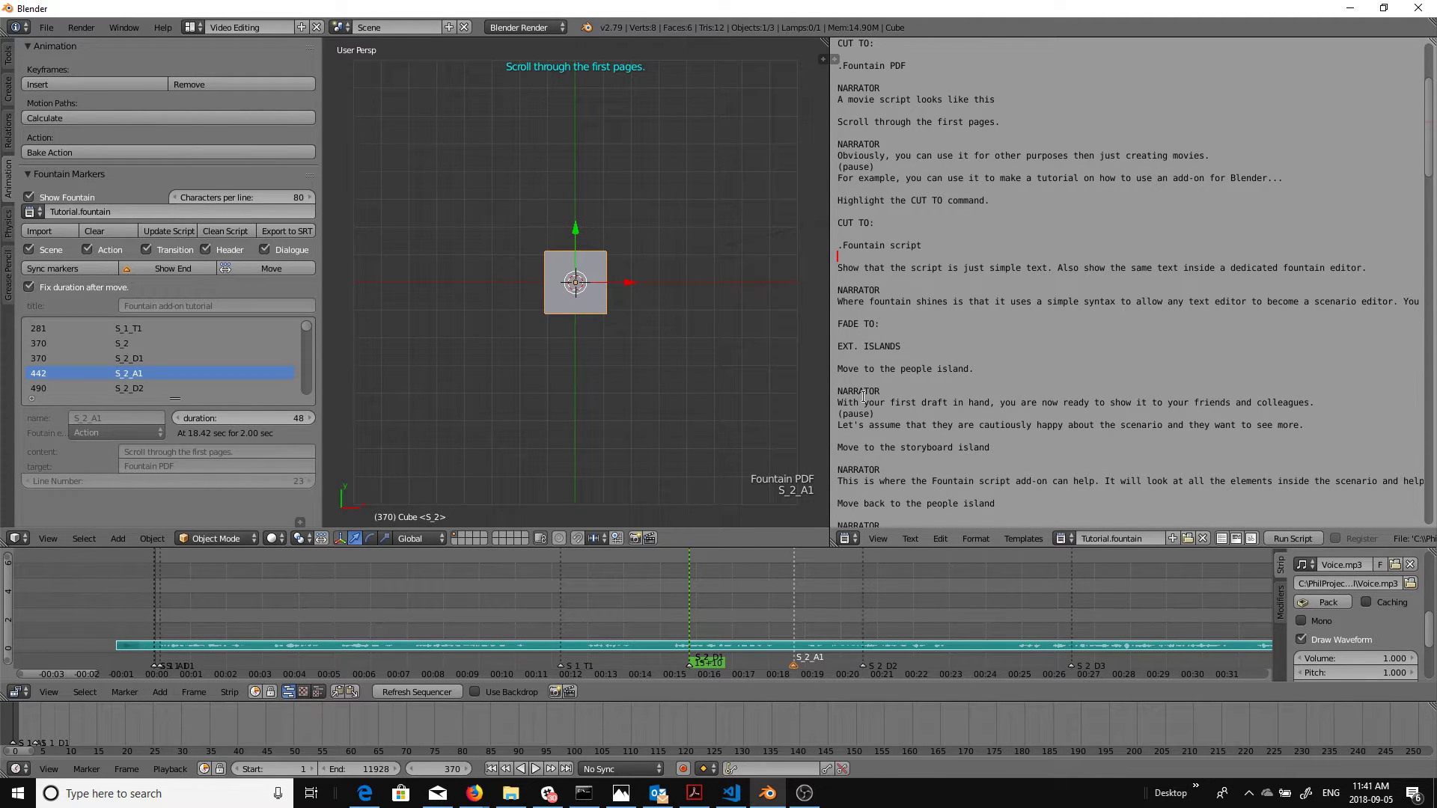
pyautogui.moveTo(843, 368); pyautogui.dragTo(1085, 371)
pyautogui.press('Home')
pyautogui.hotkey('shift', 'End')
pyautogui.hotkey('ctrl', 'c')
pyautogui.press('Delete')
# Paste "Move to the people island." on its own line after the narrator's first-draft dialogue, above "Move to the storyboard island"
pyautogui.press('Down')
pyautogui.press('Return')
pyautogui.press('Return')
pyautogui.press('Up')
pyautogui.hotkey('ctrl', 'v')
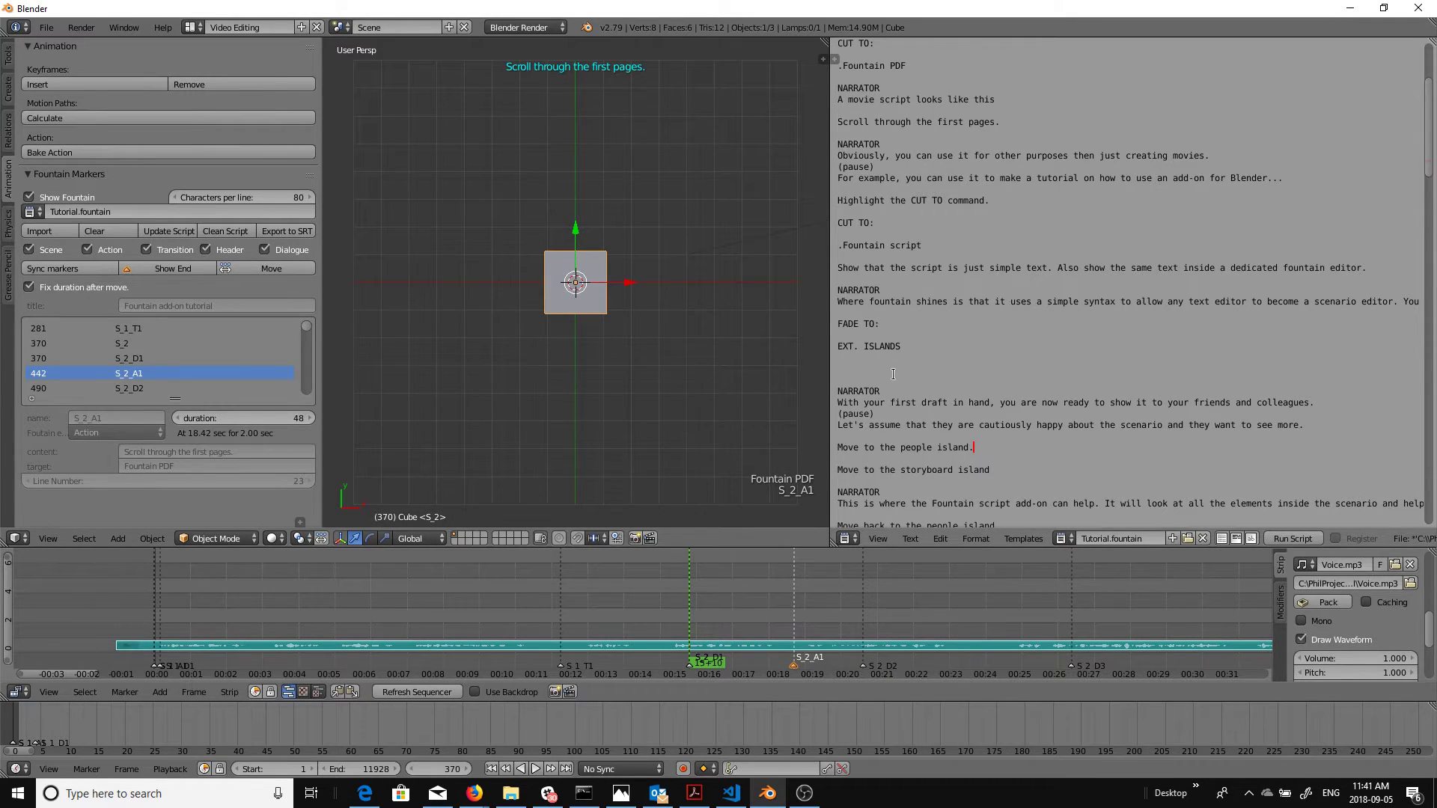
# Undo the relocation of the "Move to the people island." line and place the text cursor on the blank line above it
pyautogui.hotkey('ctrl', 'z')
pyautogui.hotkey('ctrl', 'z')
pyautogui.hotkey('ctrl', 'z')
pyautogui.hotkey('ctrl', 'z')
pyautogui.click(939, 361)
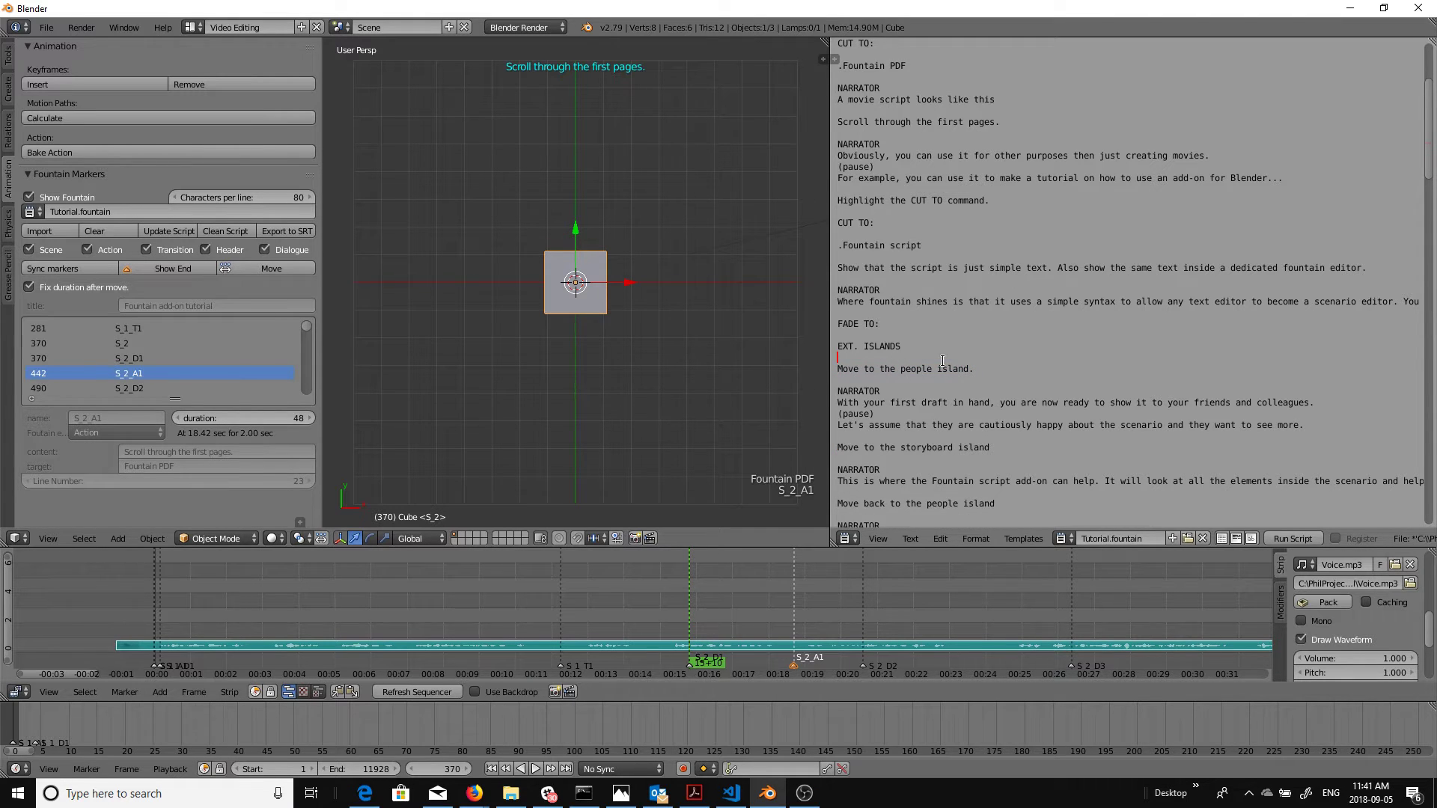